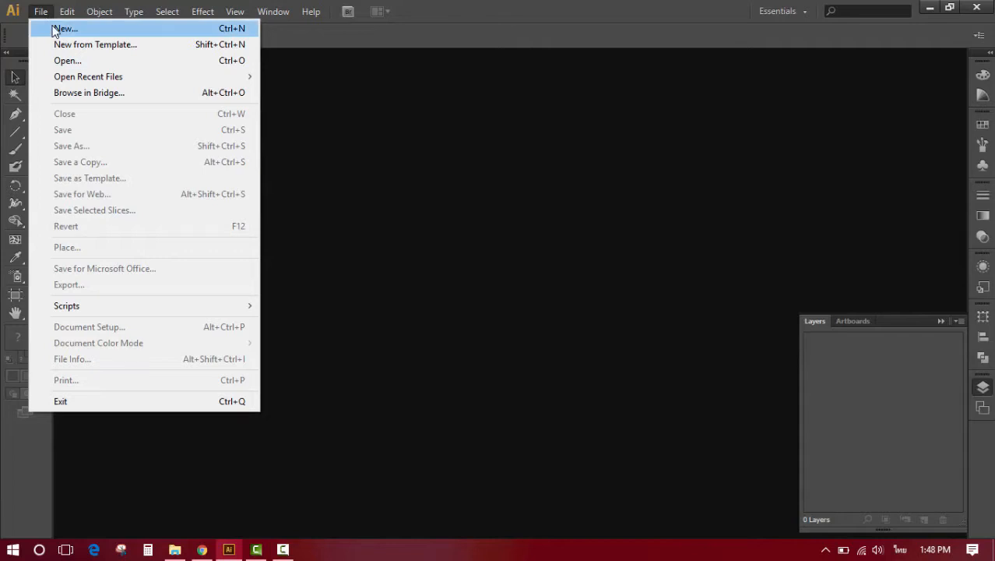
# - Create a new A3 landscape document in pixels with RGB color mode and 300 ppi raster effects
pyautogui.click(55, 28)
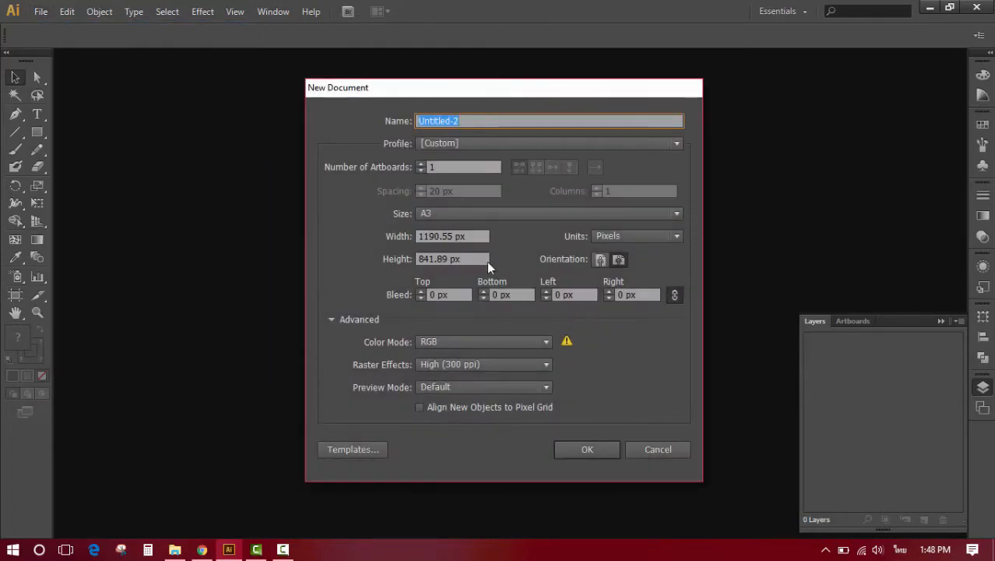
pyautogui.click(591, 448)
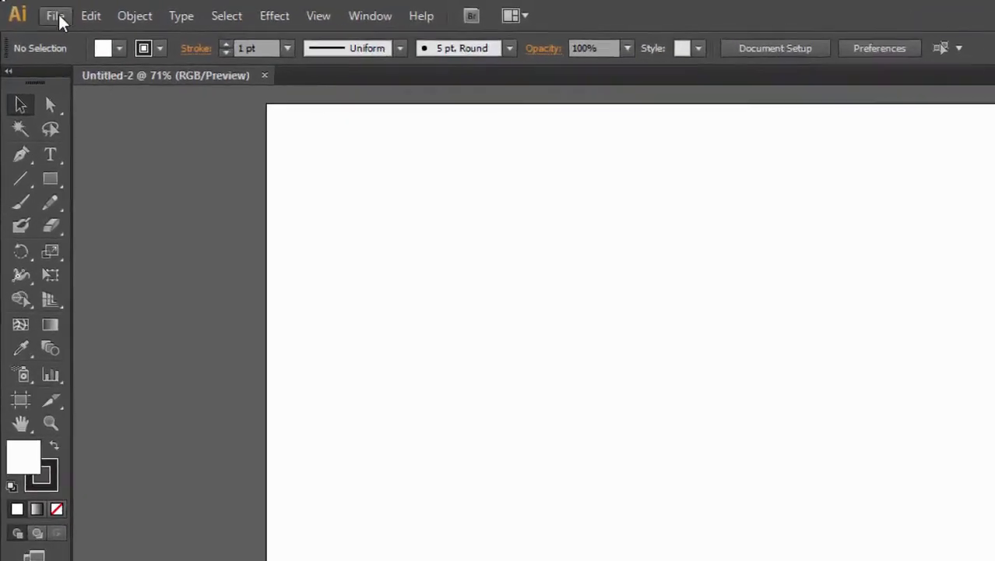
pyautogui.click(43, 11)
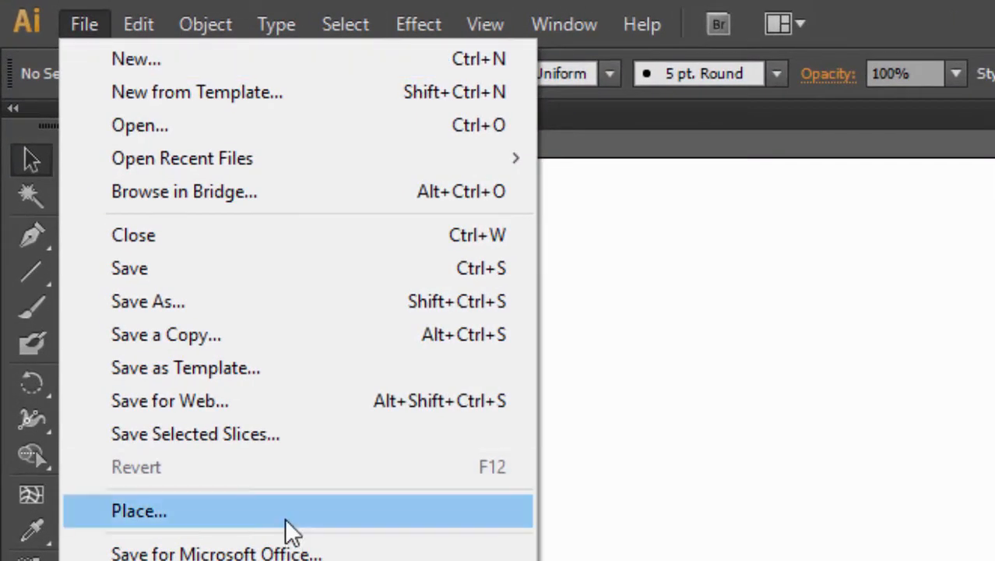
pyautogui.click(285, 514)
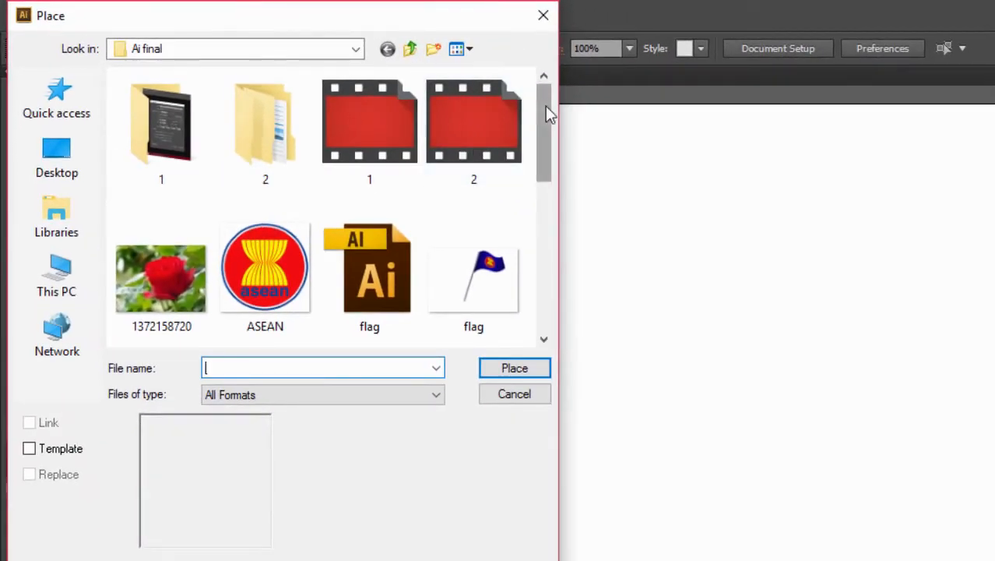
pyautogui.moveTo(547, 108); pyautogui.dragTo(546, 84)
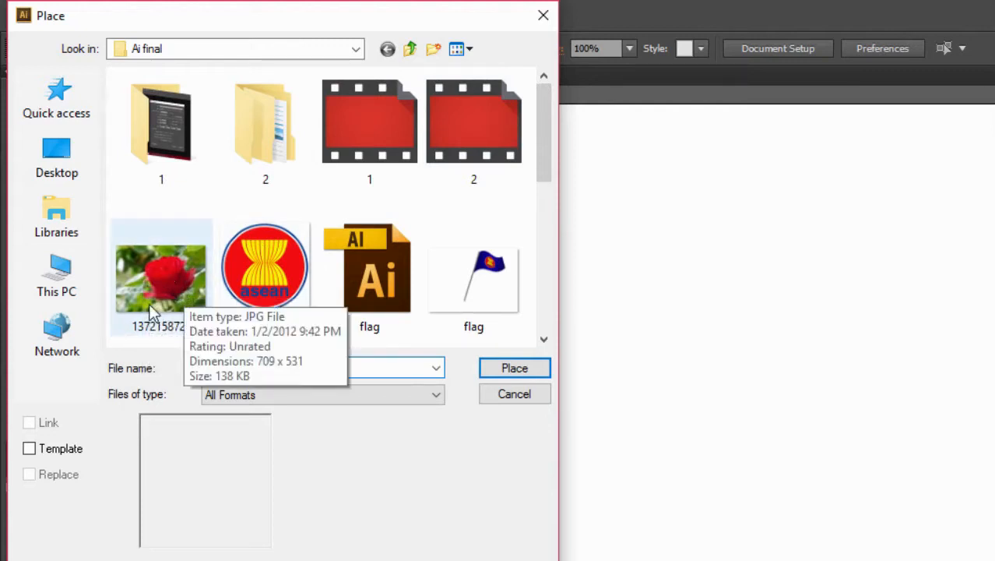
pyautogui.click(149, 278)
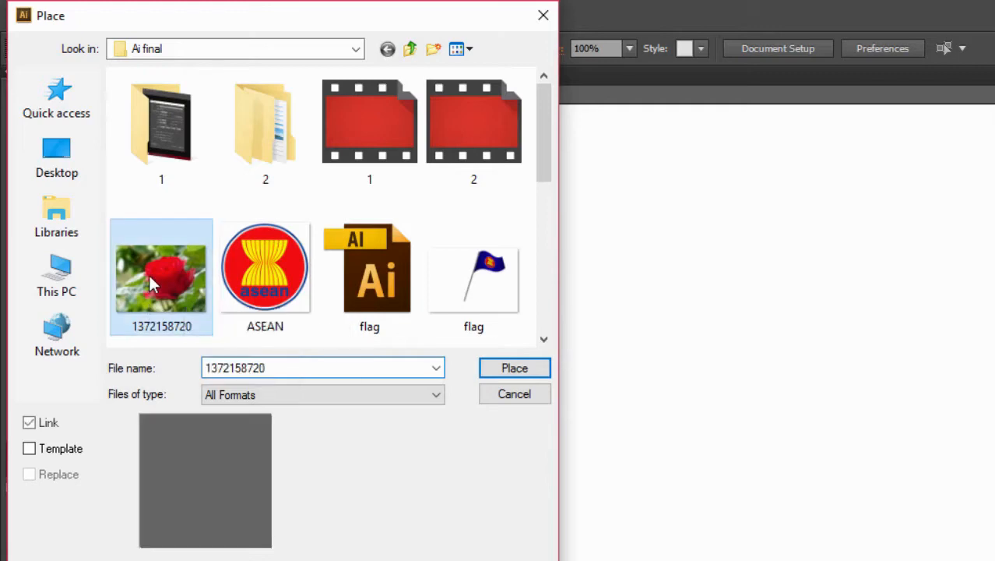
pyautogui.click(520, 368)
# - Enlarge the rose photo to about 1219 x 913 px, positioned so it covers the whole artboard, and deselect it
pyautogui.moveTo(769, 418); pyautogui.dragTo(549, 275)
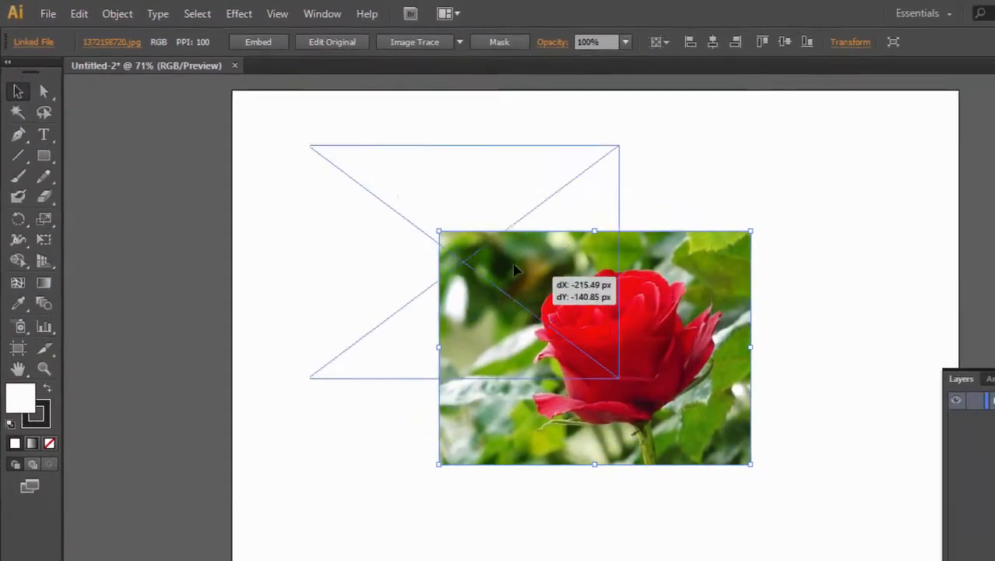
pyautogui.moveTo(403, 202); pyautogui.dragTo(378, 186)
pyautogui.moveTo(454, 270); pyautogui.dragTo(844, 396)
pyautogui.scroll(5, 658, 318)
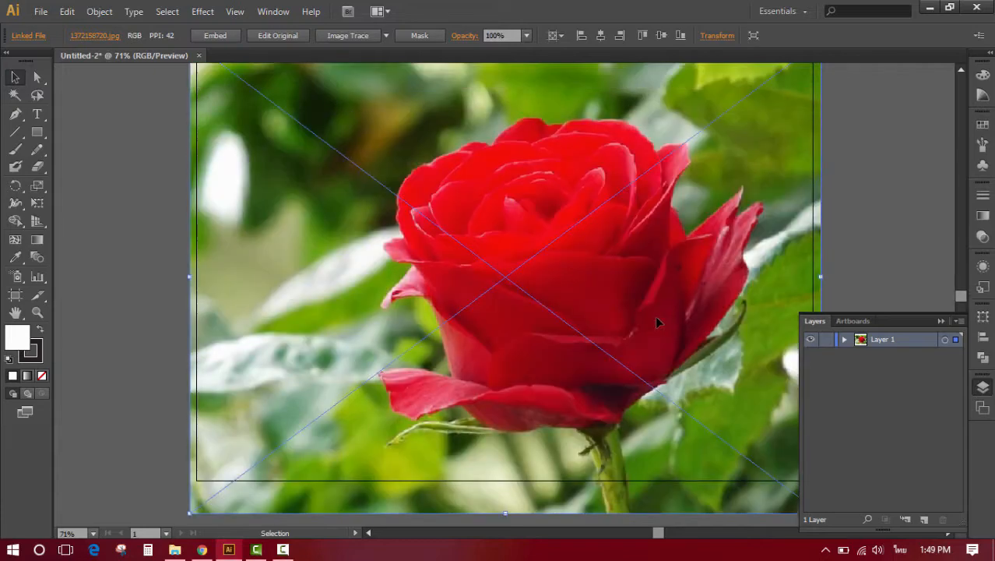
pyautogui.scroll(-2, 654, 317)
pyautogui.scroll(-3, 654, 315)
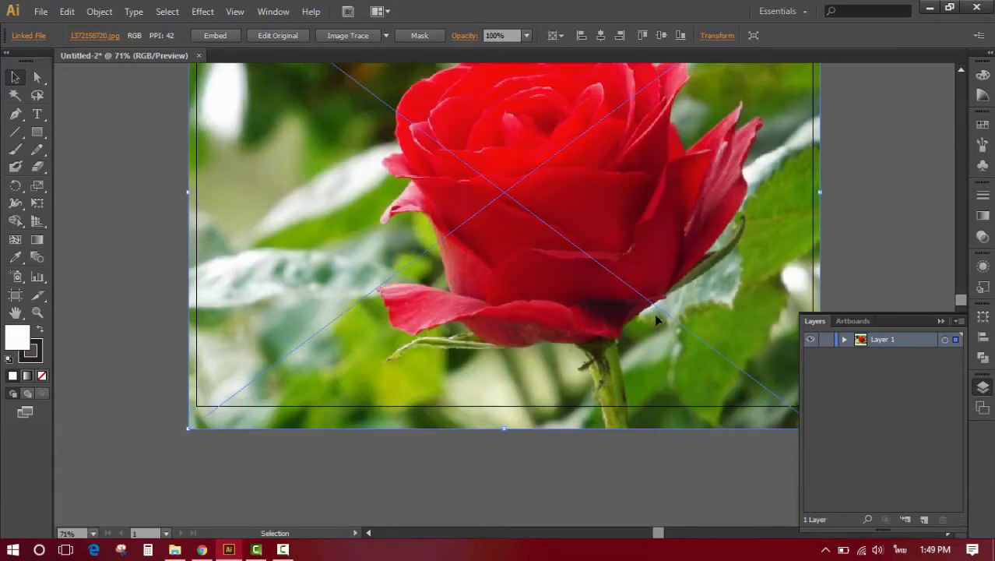
pyautogui.click(890, 232)
pyautogui.scroll(3, 888, 233)
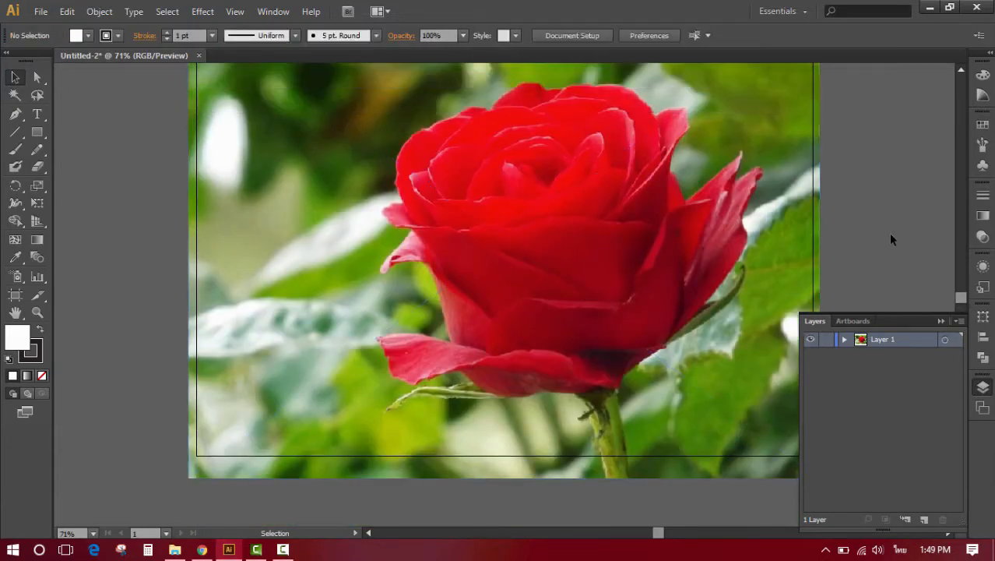
pyautogui.scroll(-3, 888, 233)
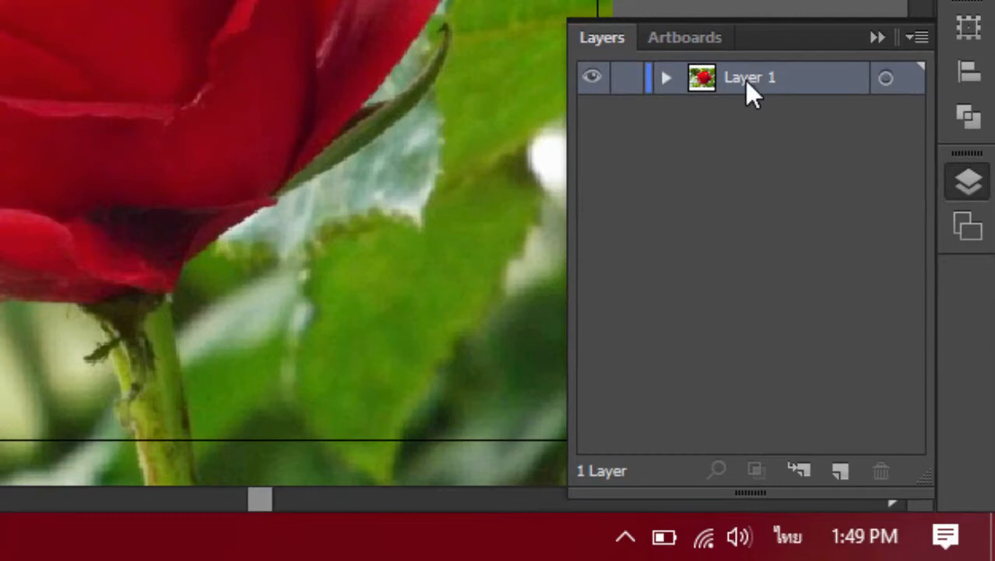
# - Duplicate Layer 1, and lock and hide the copy
pyautogui.moveTo(746, 80); pyautogui.dragTo(841, 472)
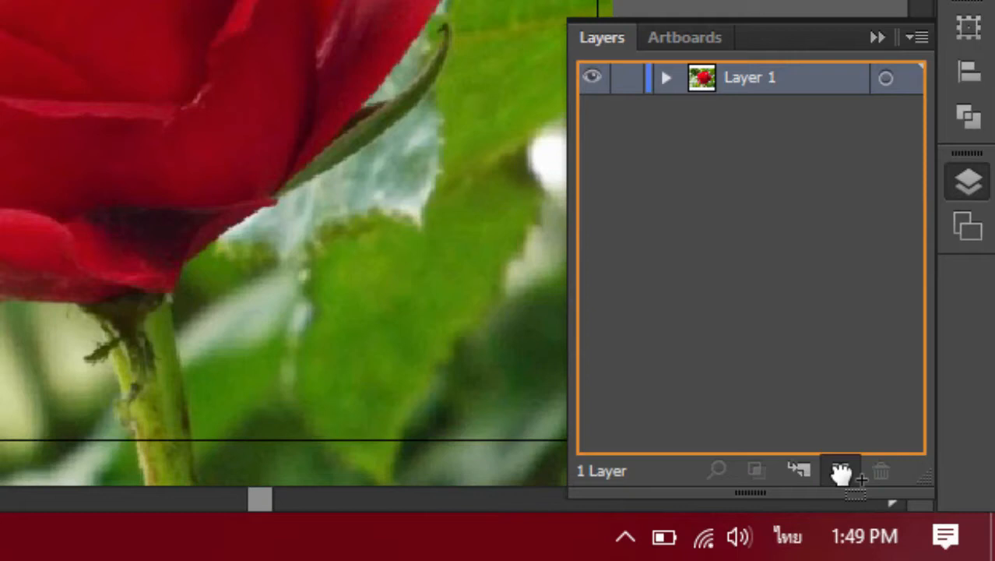
pyautogui.moveTo(841, 473); pyautogui.dragTo(841, 473)
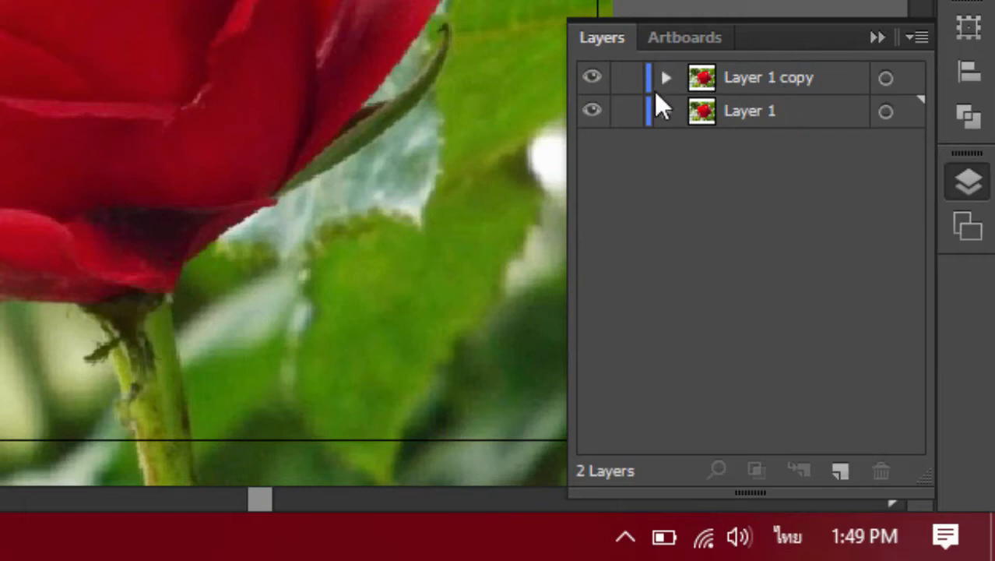
pyautogui.click(627, 78)
pyautogui.click(592, 78)
# - Image-trace the rose photo on Layer 1 with the Shades of Gray preset and deselect it
pyautogui.click(779, 110)
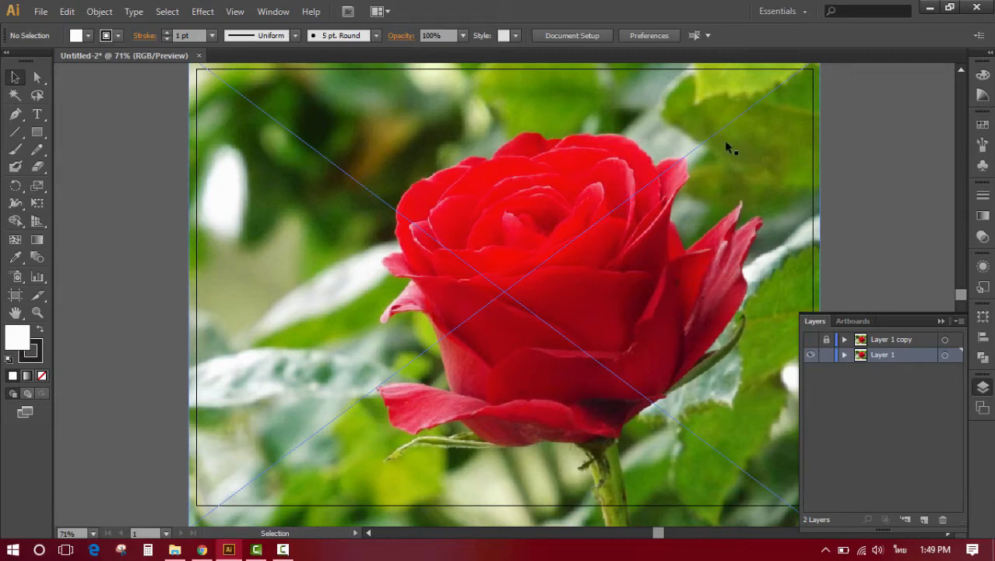
pyautogui.click(688, 177)
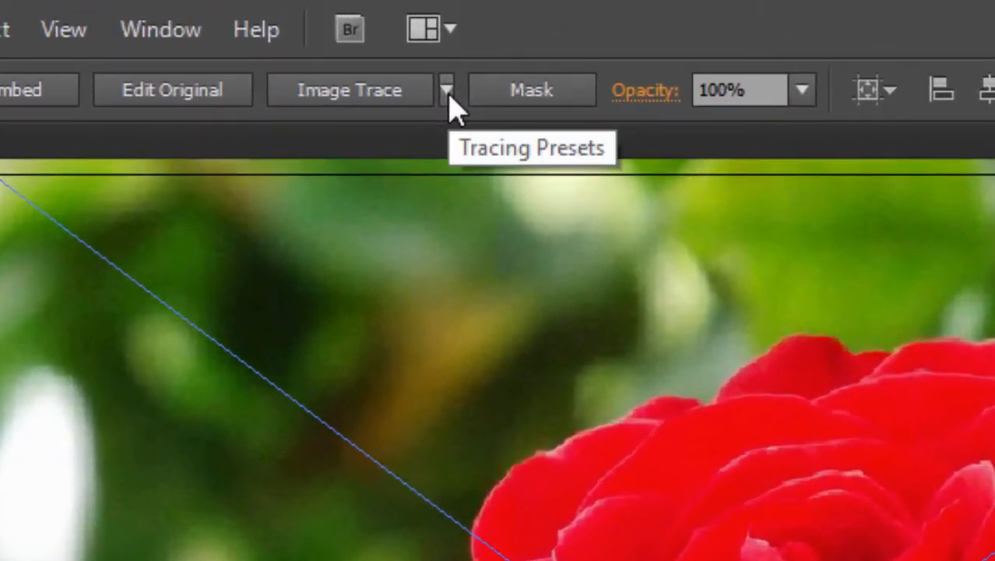
pyautogui.click(447, 91)
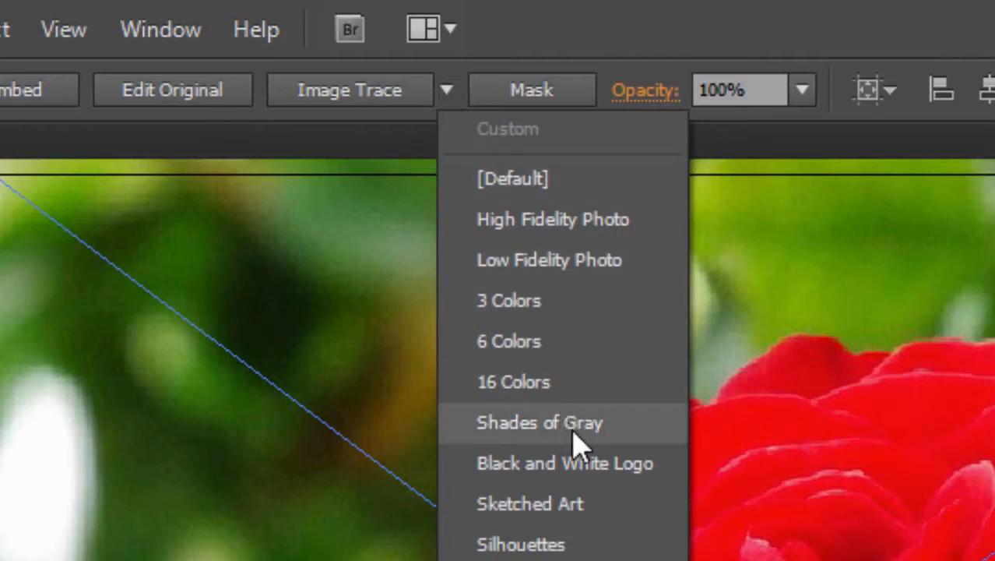
pyautogui.click(623, 440)
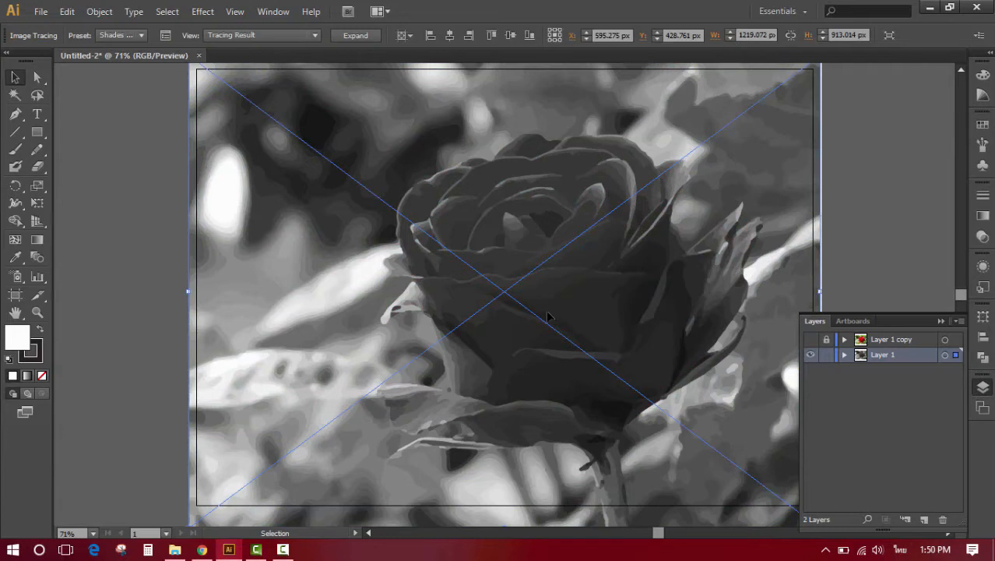
pyautogui.click(876, 162)
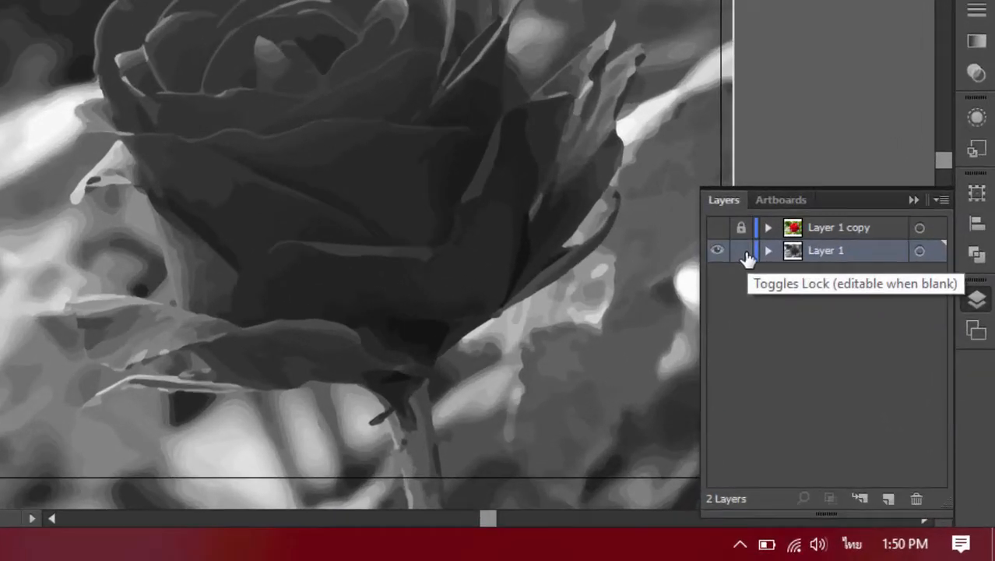
# - Lock the gray Layer 1, and unlock and show Layer 1 copy with the color photo
pyautogui.click(828, 355)
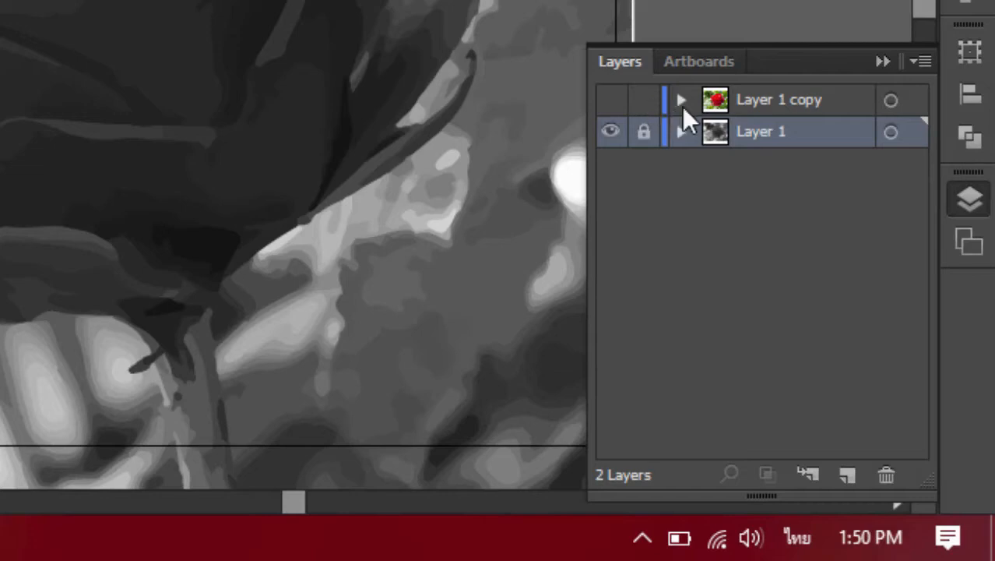
pyautogui.click(611, 100)
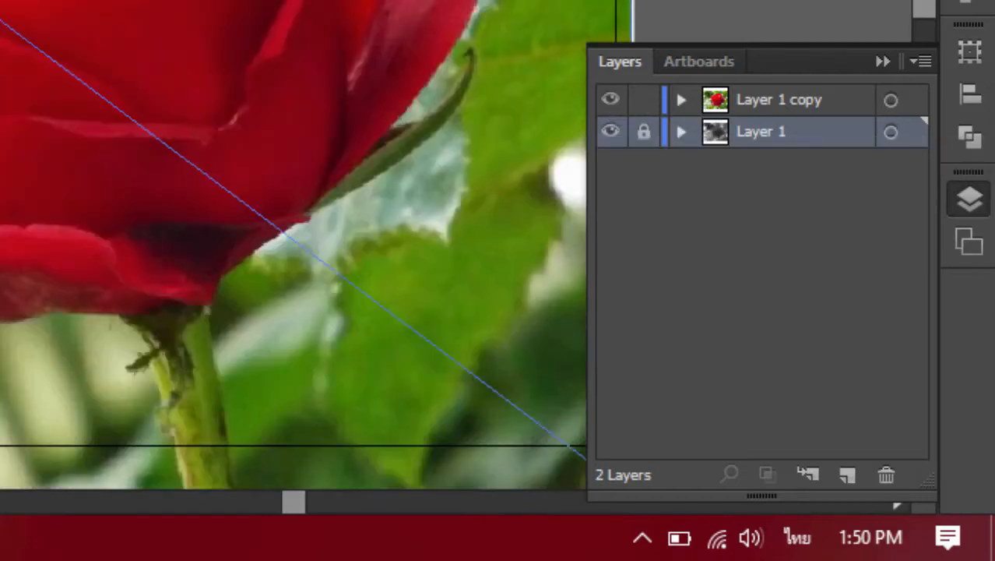
pyautogui.click(155, 117)
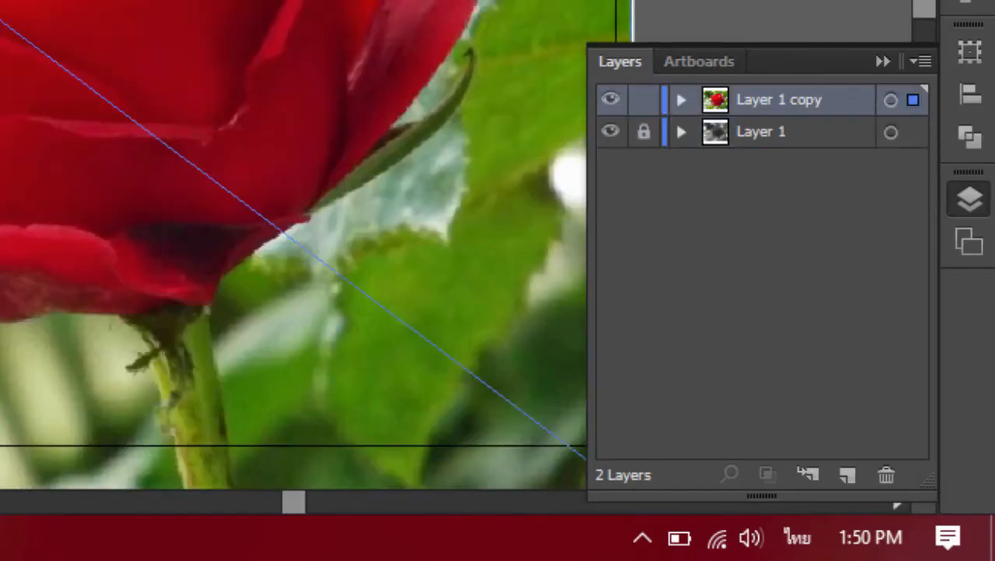
# - Add a new empty layer above Layer 1 copy and lock Layer 1 copy
pyautogui.click(779, 11)
pyautogui.click(845, 475)
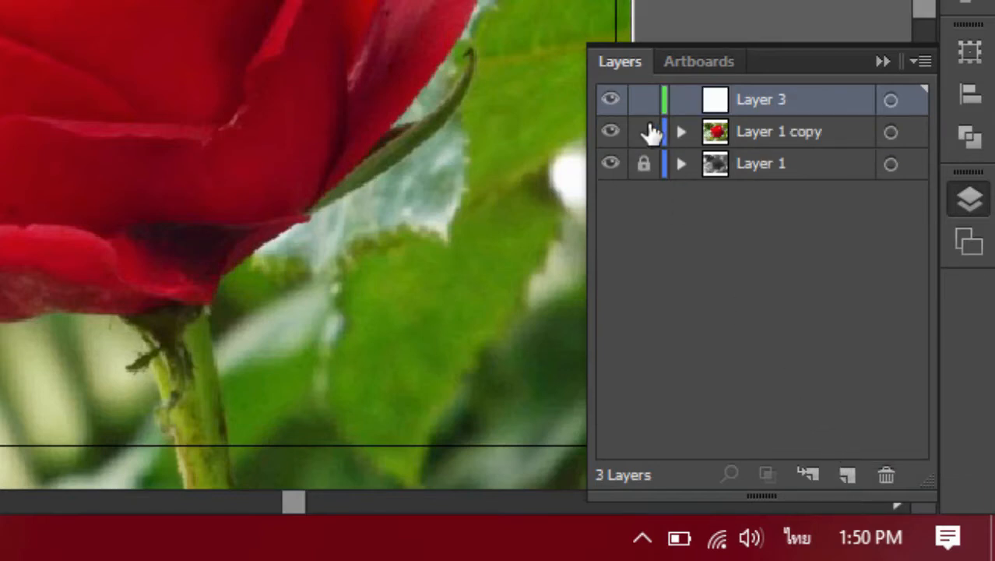
pyautogui.click(645, 132)
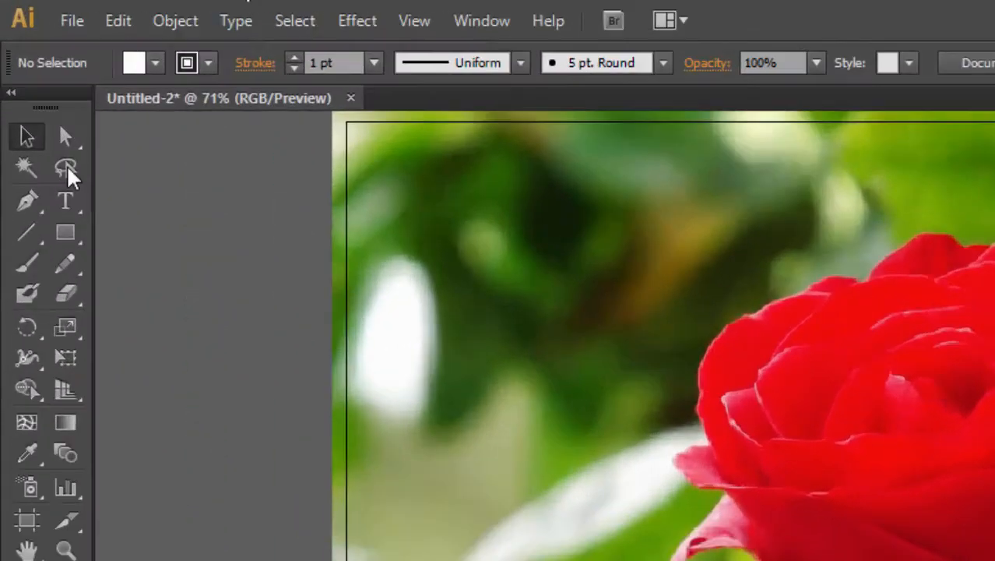
# - Set the Pen tool to no fill and a light blue 1 pt stroke
pyautogui.click(27, 201)
pyautogui.click(155, 63)
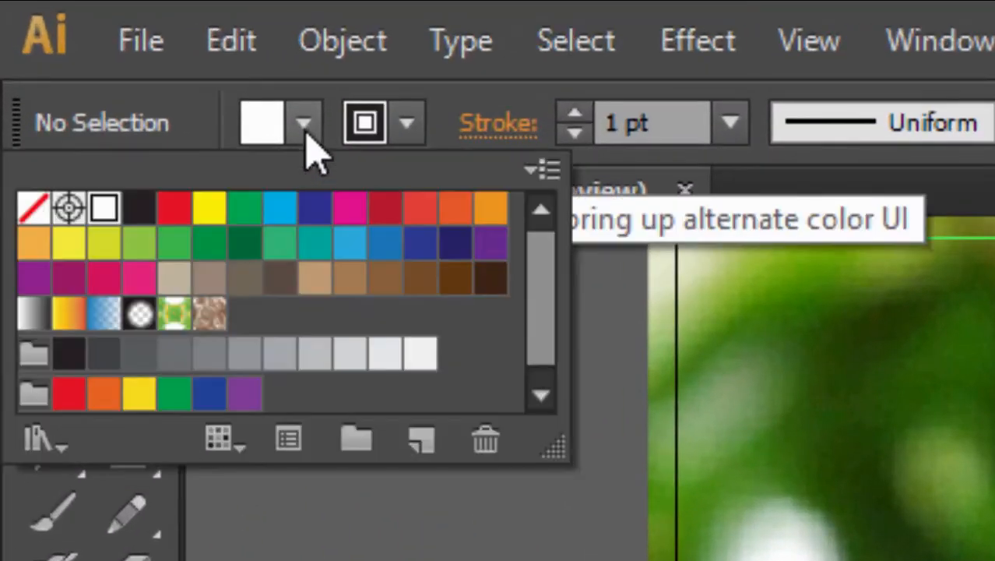
pyautogui.click(33, 207)
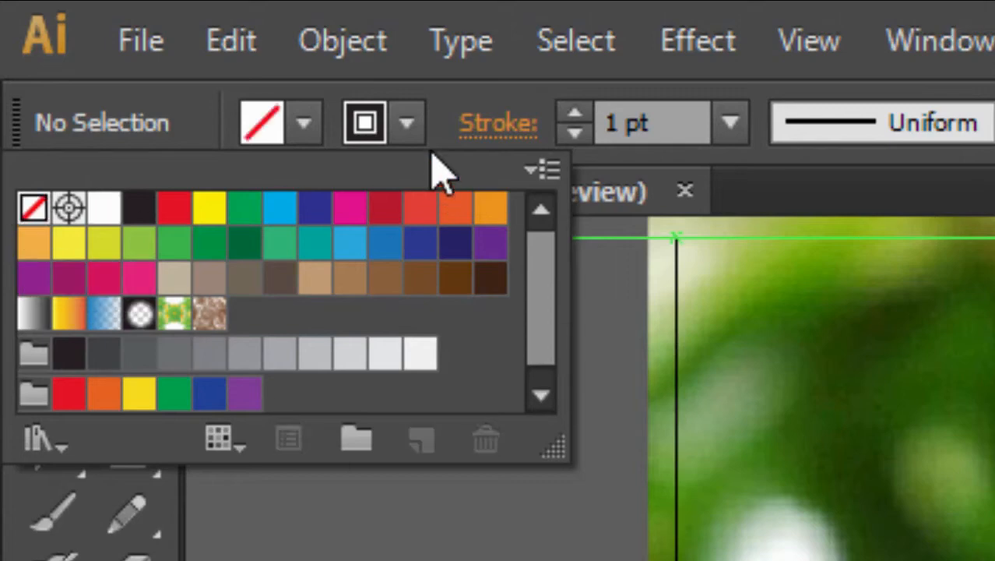
pyautogui.click(408, 125)
pyautogui.click(280, 207)
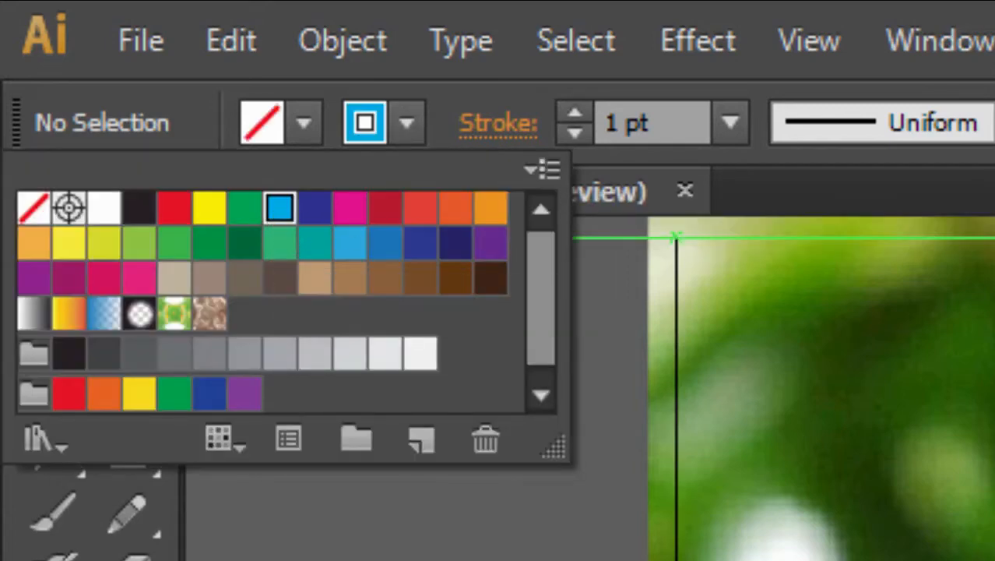
pyautogui.click(489, 175)
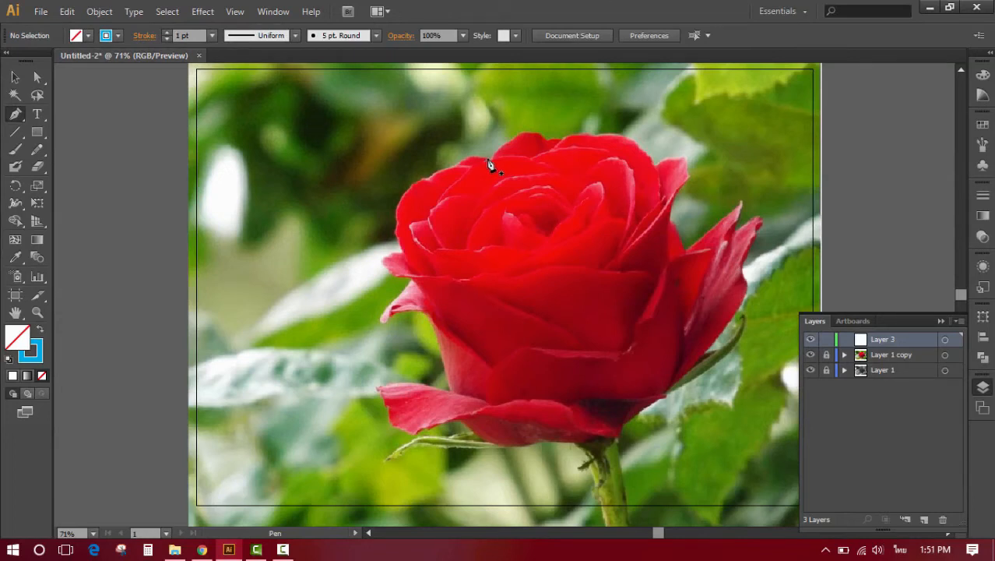
# - Start a curved pen path at the rose's top edge and trace its upper-left outline down to the small side petal
pyautogui.moveTo(490, 163); pyautogui.dragTo(389, 176)
pyautogui.click(453, 167)
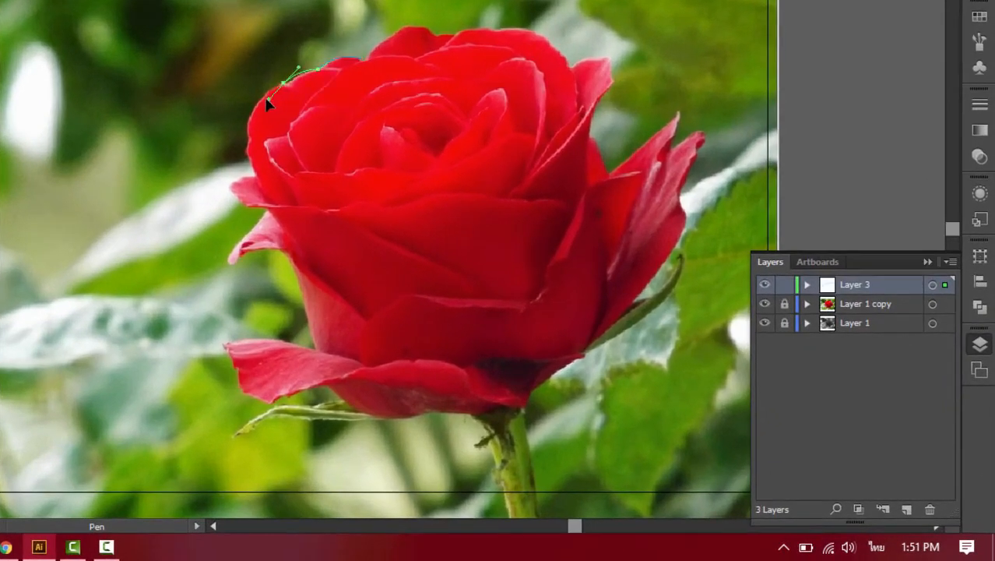
pyautogui.moveTo(267, 98); pyautogui.dragTo(263, 98)
pyautogui.click(287, 89)
pyautogui.moveTo(247, 139); pyautogui.dragTo(265, 194)
pyautogui.click(248, 139)
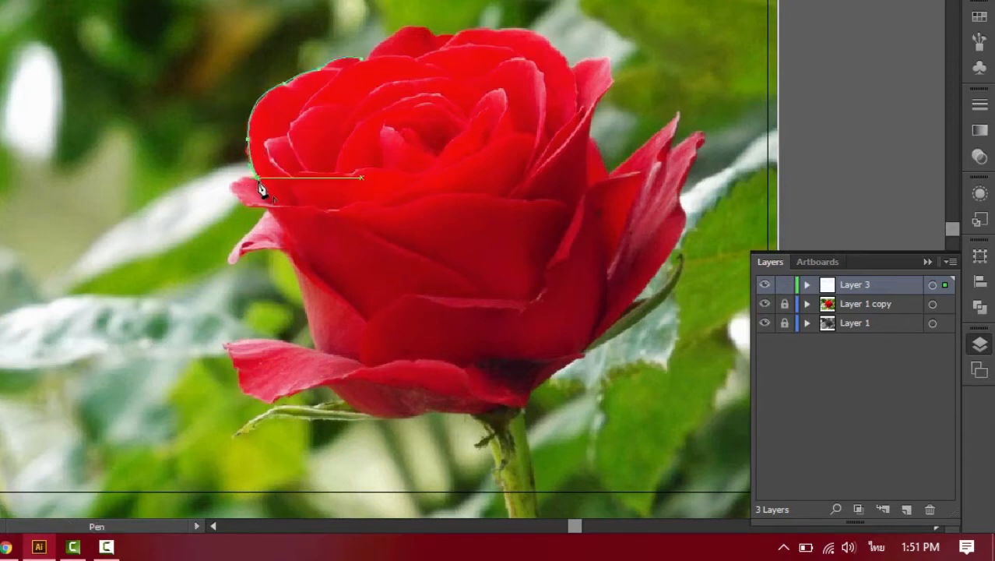
pyautogui.click(258, 180)
# - Continue the pen path around the tip and underside of the small upper petal on the rose's left side
pyautogui.moveTo(233, 191); pyautogui.dragTo(245, 211)
pyautogui.click(233, 195)
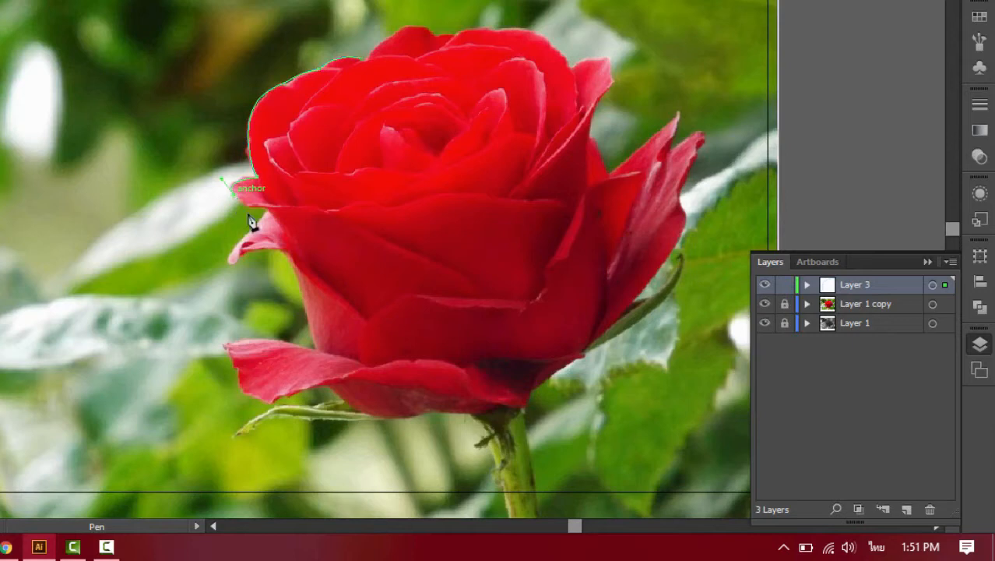
pyautogui.click(279, 208)
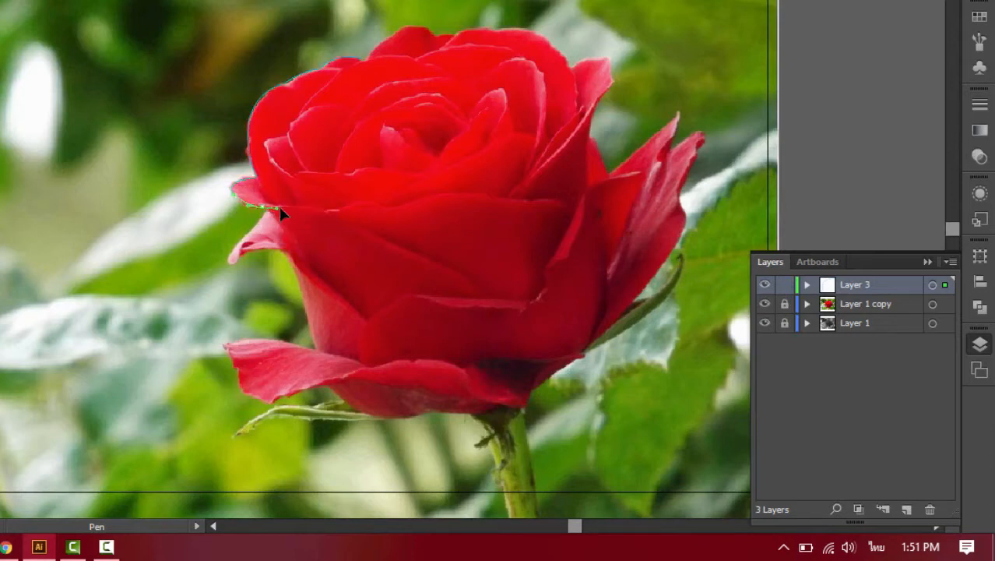
pyautogui.moveTo(289, 208); pyautogui.dragTo(288, 208)
pyautogui.click(263, 207)
# - Trace the pointed second petal on the rose's left side, undoing the first misplaced curve and redrawing its tip
pyautogui.moveTo(232, 256)
pyautogui.mouseDown()
pyautogui.moveTo(228, 264)
pyautogui.moveTo(257, 239)
pyautogui.moveTo(235, 260)
pyautogui.mouseUp()
pyautogui.click(232, 254)
pyautogui.hotkey('ctrl', 'z')
pyautogui.hotkey('ctrl', 'z')
pyautogui.click(232, 263)
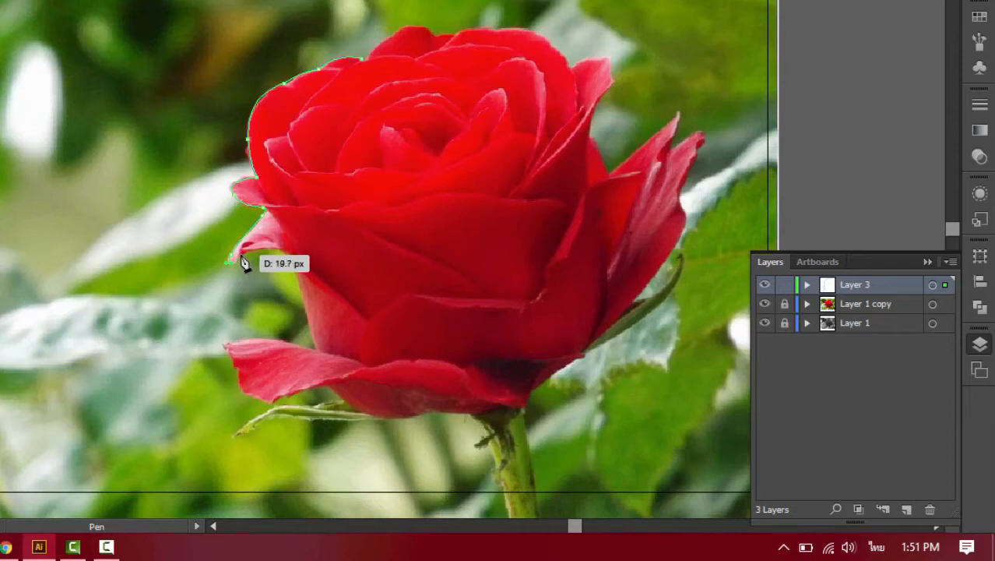
pyautogui.moveTo(244, 253); pyautogui.dragTo(277, 250)
pyautogui.click(242, 253)
# - Extend the pen path down the rose's left side to where the large lower-left petal begins
pyautogui.moveTo(299, 295); pyautogui.dragTo(321, 360)
pyautogui.click(301, 297)
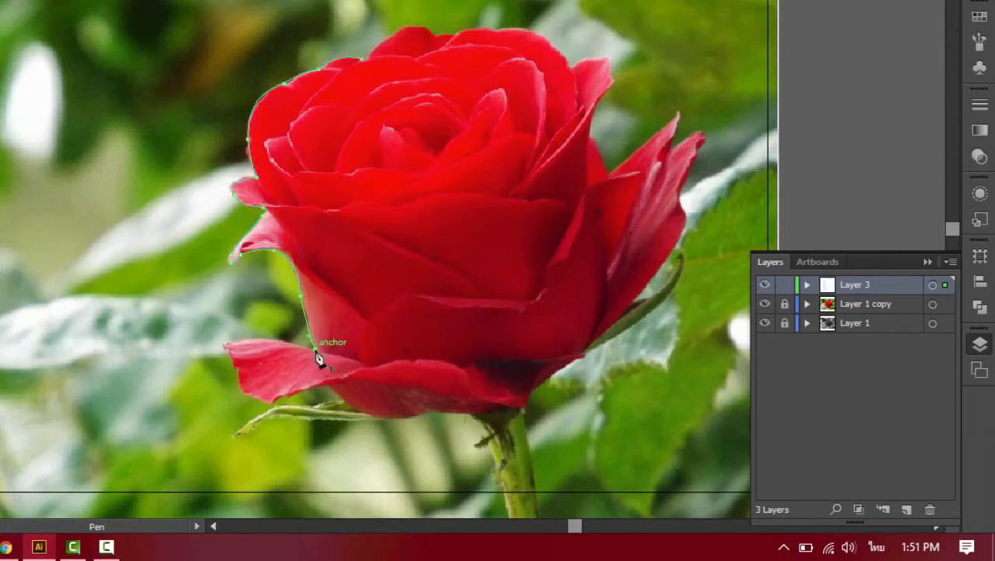
pyautogui.click(315, 348)
# - Trace the large lower-left petal around its tip and along its underside with the Pen tool
pyautogui.click(225, 345)
pyautogui.moveTo(212, 359); pyautogui.dragTo(284, 411)
pyautogui.click(226, 345)
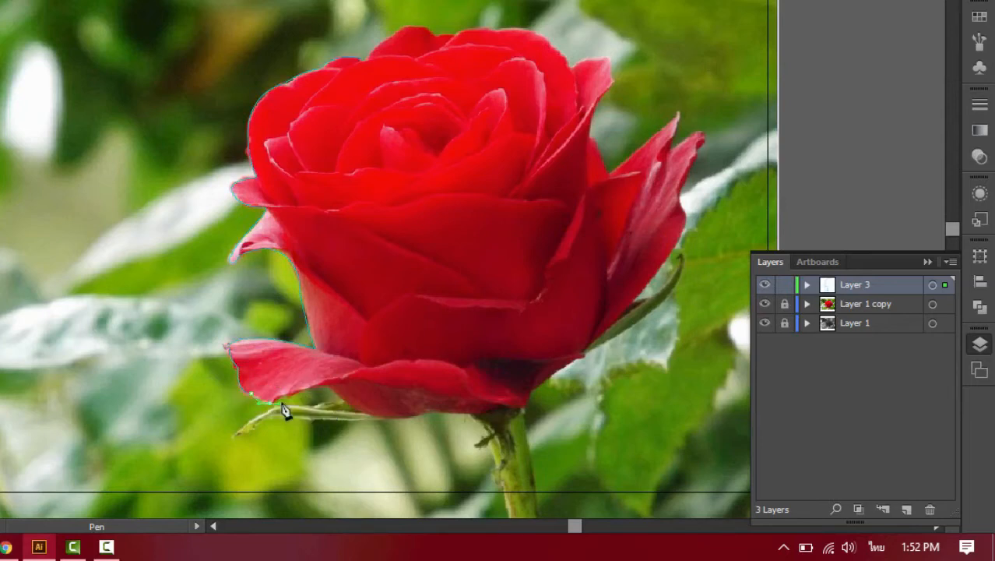
pyautogui.moveTo(324, 384)
pyautogui.mouseDown()
pyautogui.moveTo(295, 400)
pyautogui.moveTo(338, 396)
pyautogui.mouseUp()
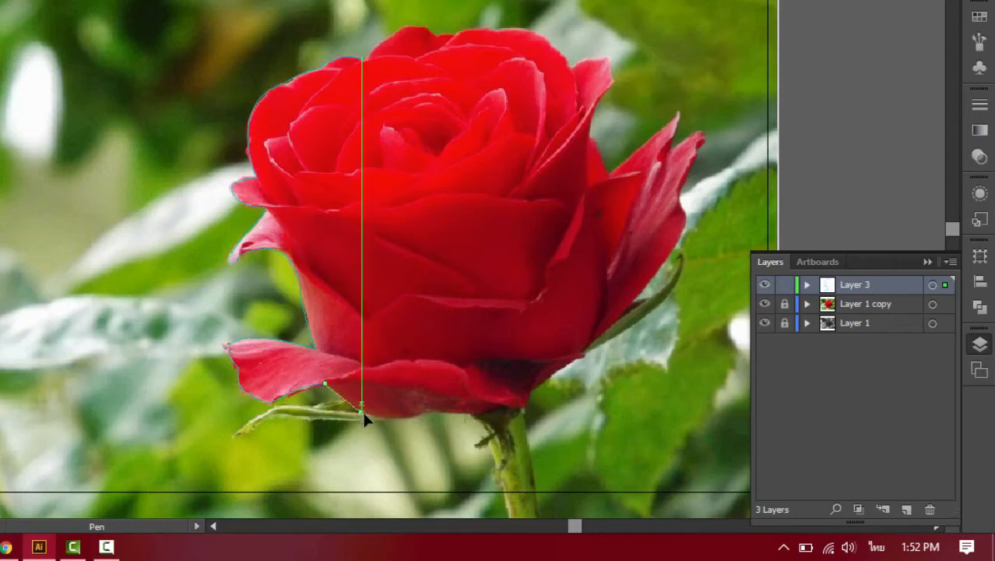
# - Continue the pen path along the underside of the bloom to where the stem begins
pyautogui.click(361, 413)
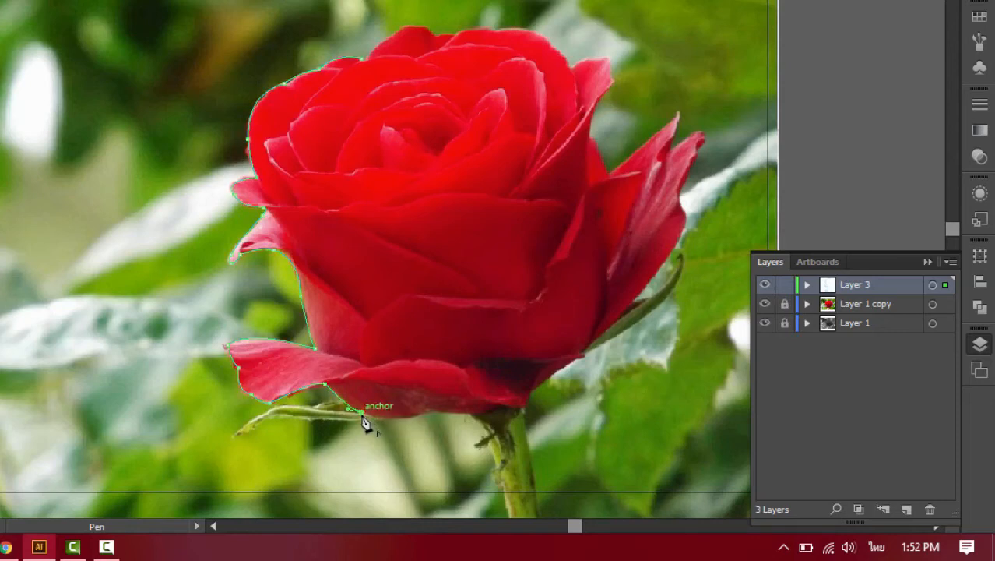
pyautogui.moveTo(427, 412); pyautogui.dragTo(436, 421)
pyautogui.keyDown('alt'); pyautogui.click(427, 413); pyautogui.keyUp('alt')
pyautogui.click(466, 414)
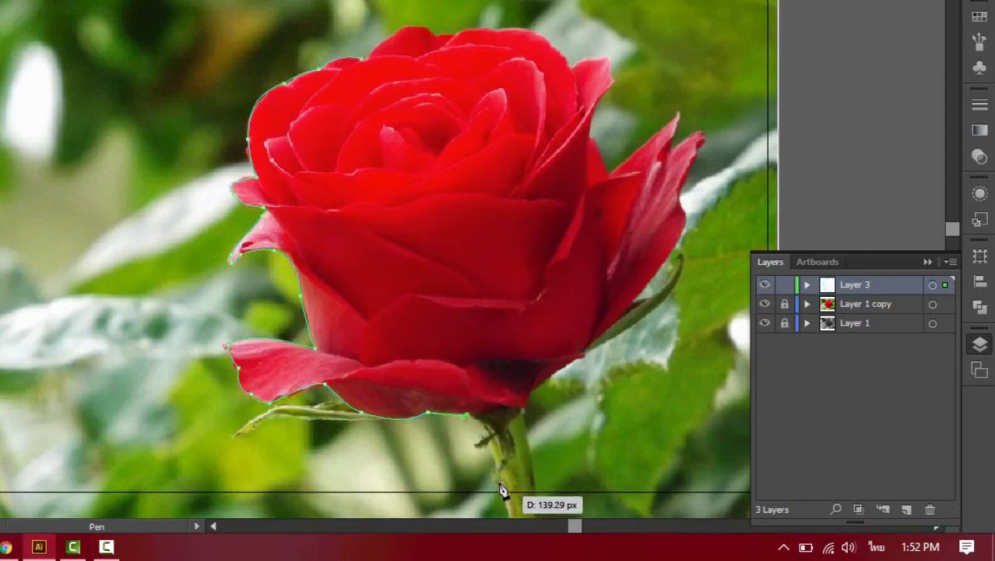
# - Outline the stem down its left side, straight across near the artboard's lower edge, and back up to the bloom's base
pyautogui.moveTo(489, 444); pyautogui.dragTo(489, 458)
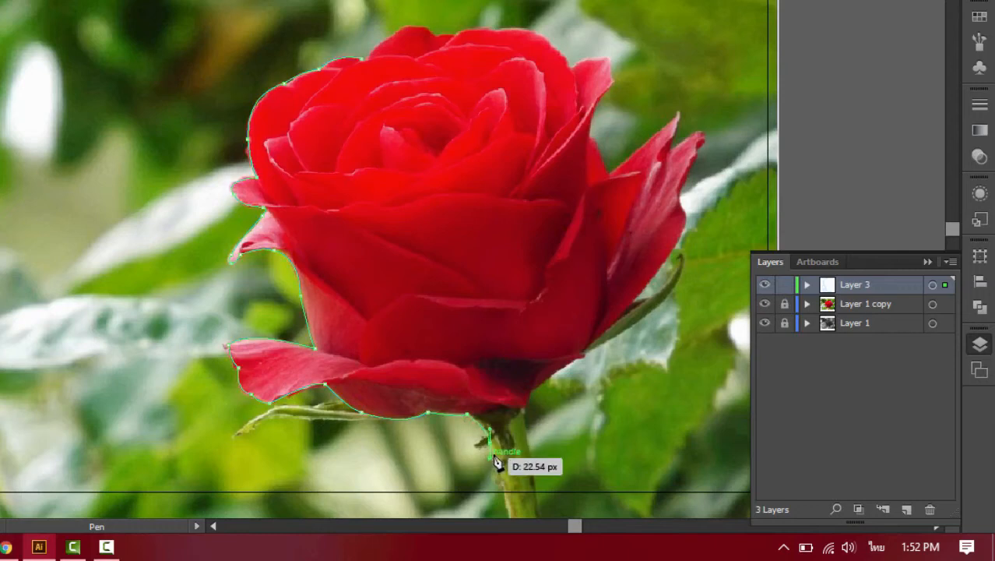
pyautogui.click(489, 444)
pyautogui.click(505, 495)
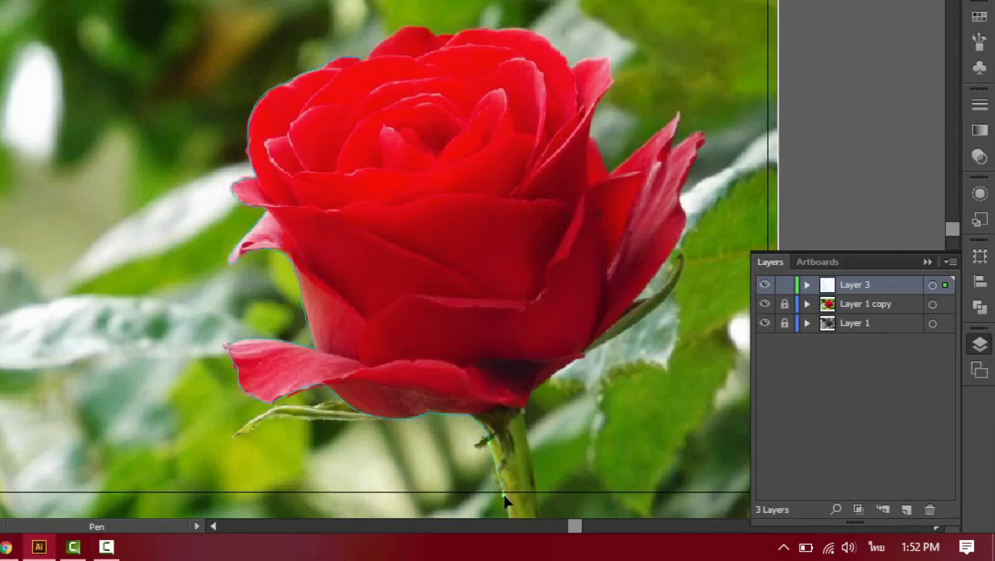
pyautogui.click(538, 495)
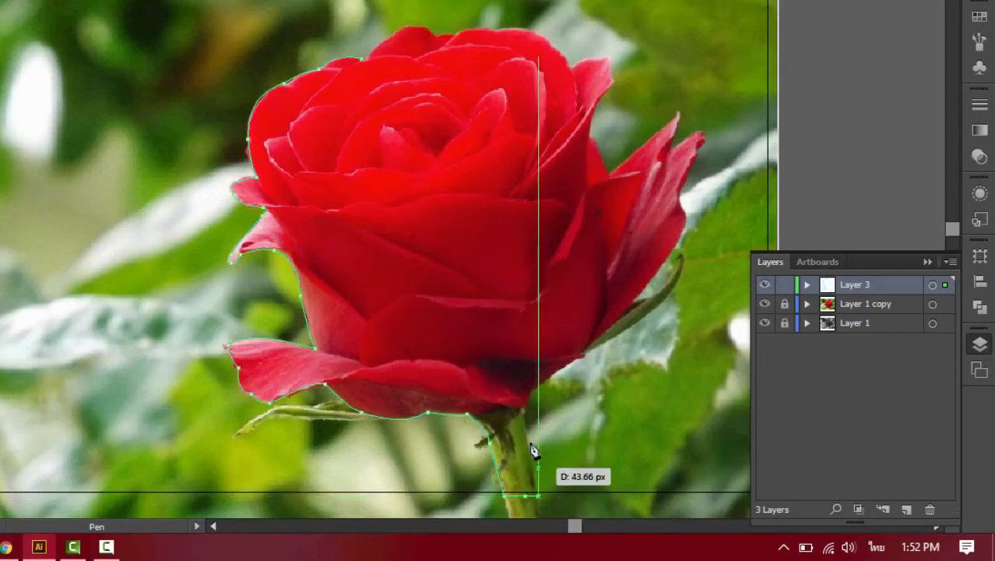
pyautogui.moveTo(520, 411); pyautogui.dragTo(582, 360)
pyautogui.click(521, 413)
# - Extend the pen path along the bloom's lower-right edge and up the outside of the large right petal
pyautogui.click(574, 359)
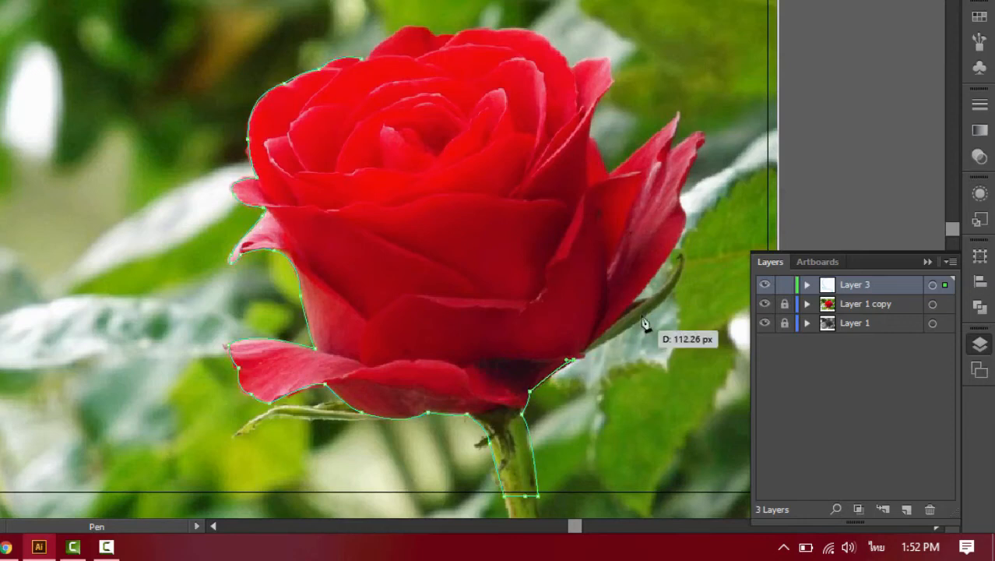
pyautogui.click(588, 347)
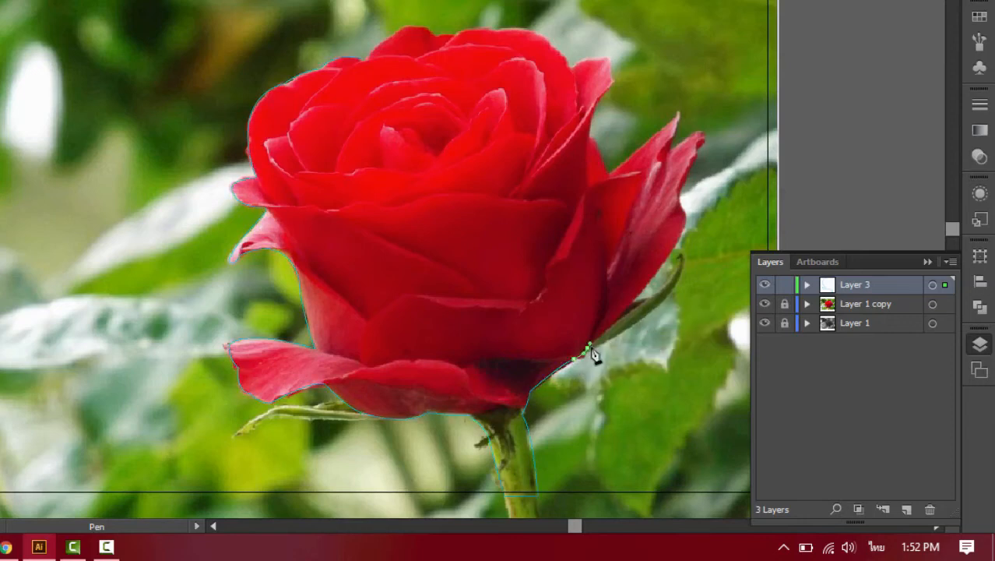
pyautogui.click(668, 273)
pyautogui.click(694, 193)
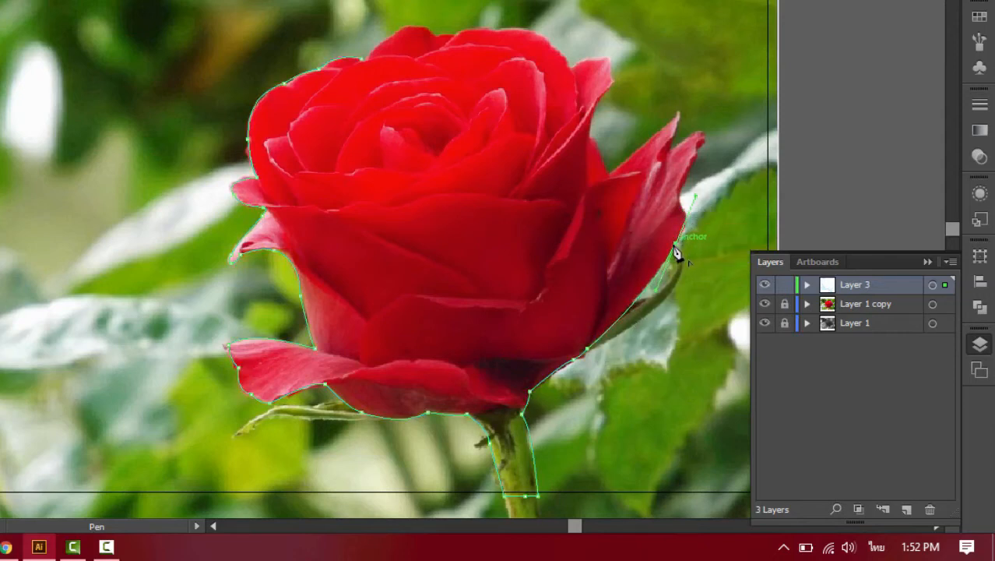
pyautogui.click(675, 244)
# - Trace the upper outer edge of the far-right petal and curve the path around its tip
pyautogui.moveTo(682, 201); pyautogui.dragTo(673, 137)
pyautogui.click(683, 201)
pyautogui.click(694, 168)
pyautogui.click(699, 153)
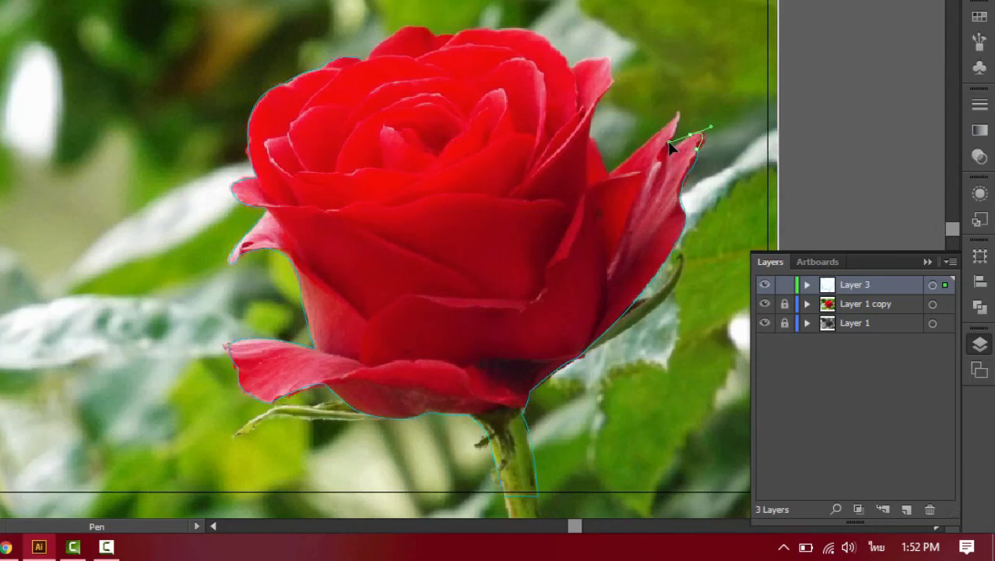
pyautogui.click(693, 143)
pyautogui.click(692, 138)
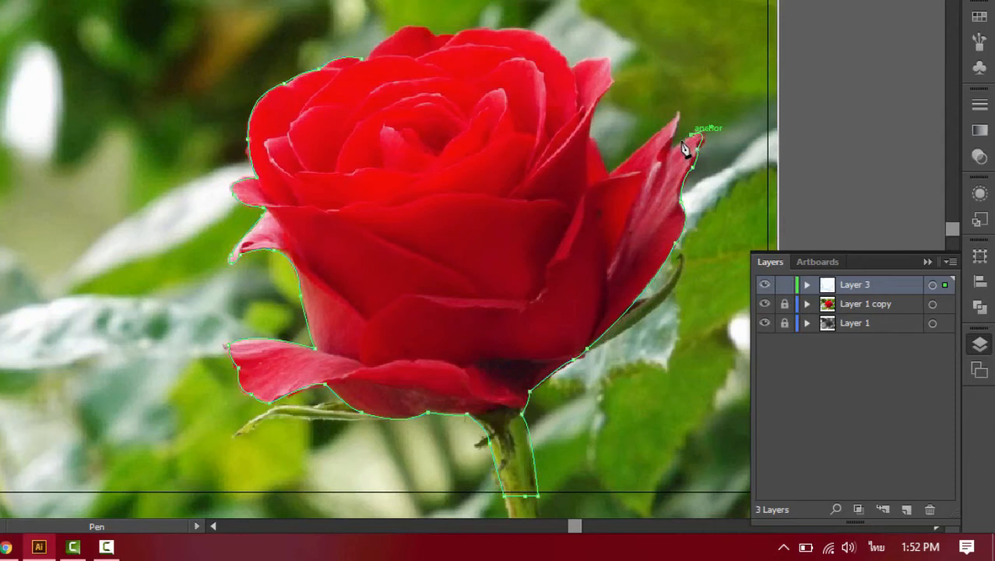
# - Trace the neighboring pointed petal on the right, then follow the notch between it and the main bloom
pyautogui.moveTo(671, 152); pyautogui.dragTo(667, 159)
pyautogui.moveTo(680, 114); pyautogui.dragTo(679, 101)
pyautogui.click(680, 114)
pyautogui.click(609, 173)
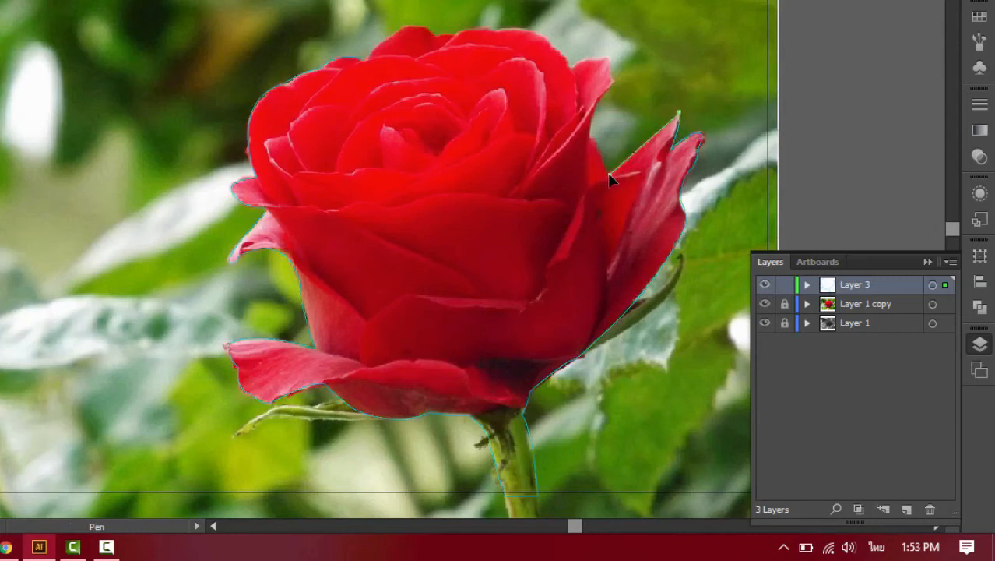
pyautogui.click(584, 140)
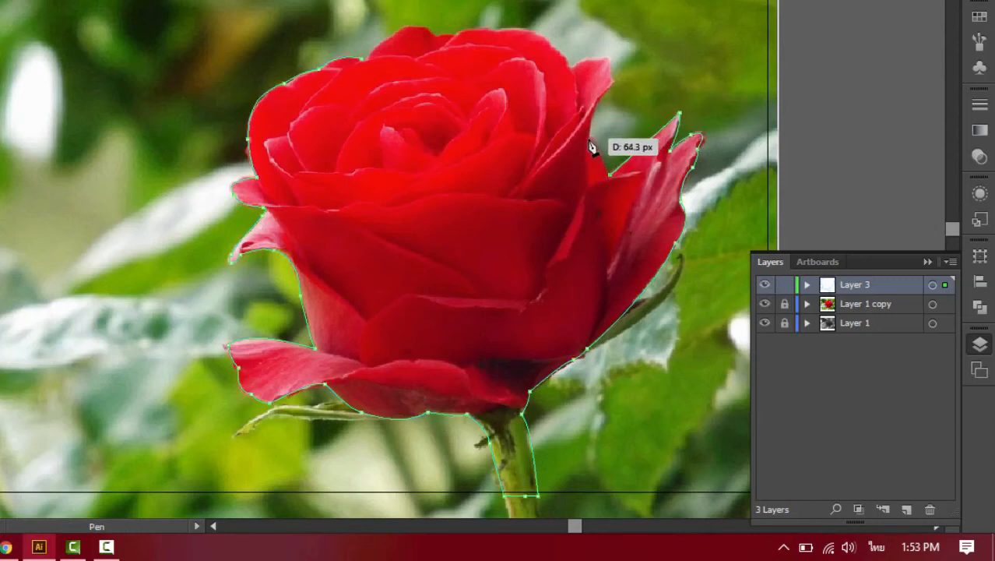
# - Trace the small upper-right petal around its tip to the main bloom, undoing and replacing the misplaced points
pyautogui.moveTo(612, 97); pyautogui.dragTo(614, 93)
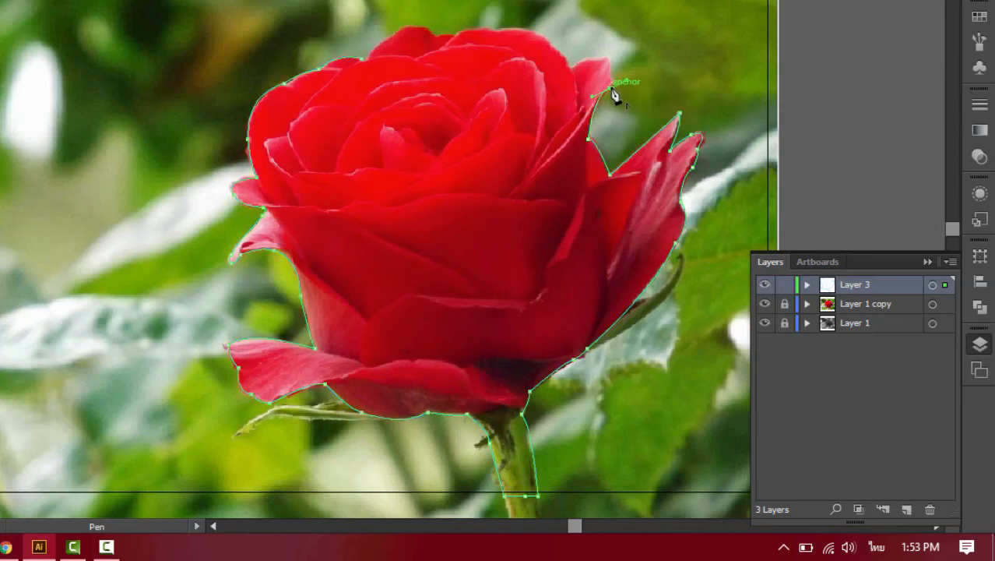
pyautogui.click(610, 90)
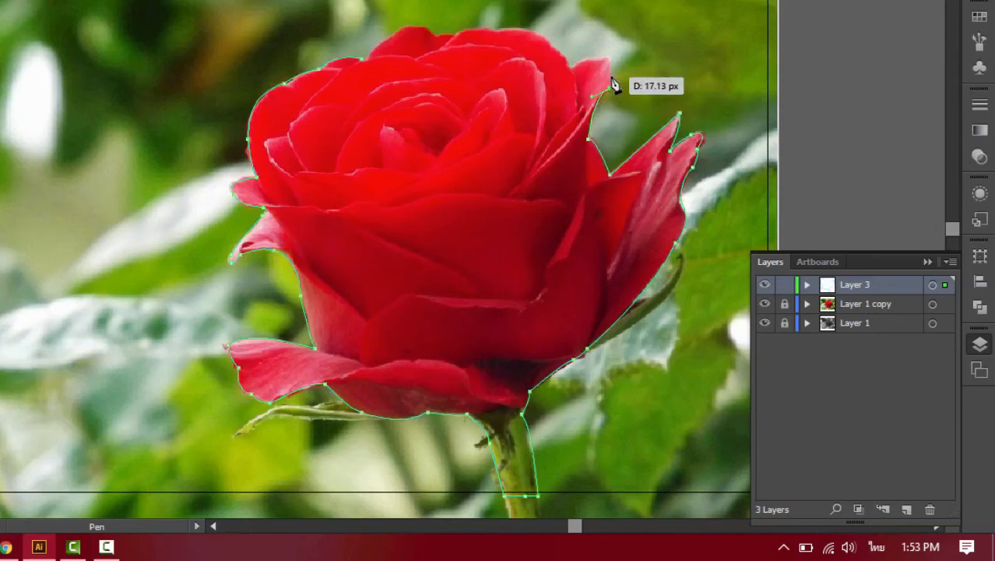
pyautogui.click(611, 70)
pyautogui.hotkey('ctrl', 'z')
pyautogui.click(612, 75)
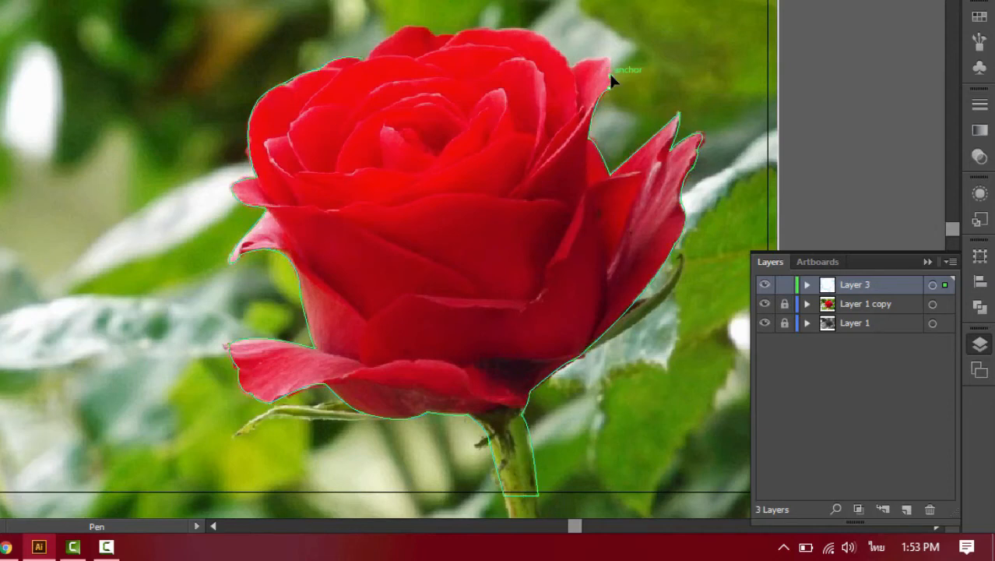
pyautogui.moveTo(595, 59); pyautogui.dragTo(570, 61)
pyautogui.click(573, 71)
pyautogui.hotkey('ctrl', 'z')
pyautogui.click(574, 69)
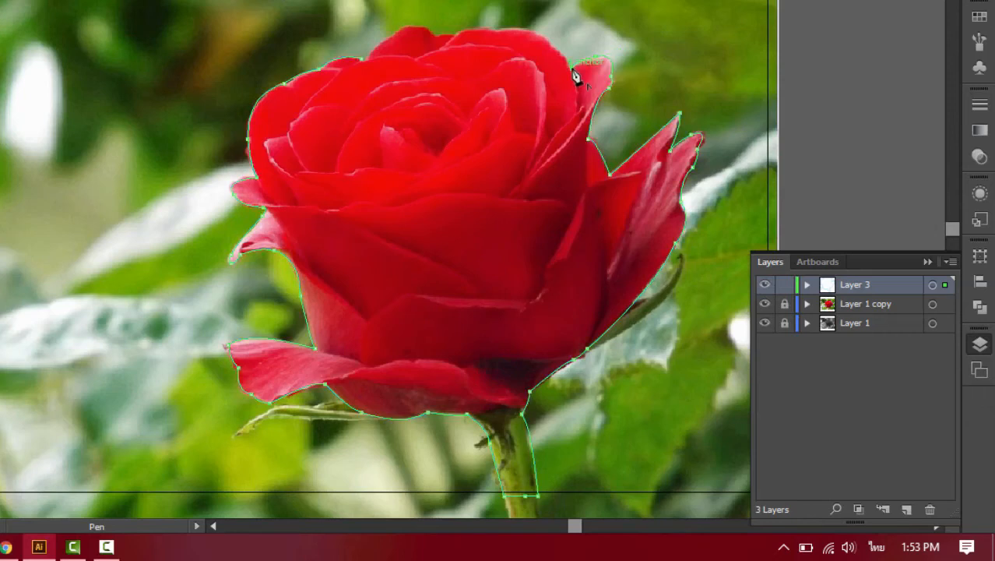
# - Trace the bloom's top edge with curved segments and close the pen path at its starting point
pyautogui.moveTo(495, 30); pyautogui.dragTo(392, 54)
pyautogui.click(496, 31)
pyautogui.click(457, 35)
pyautogui.click(437, 36)
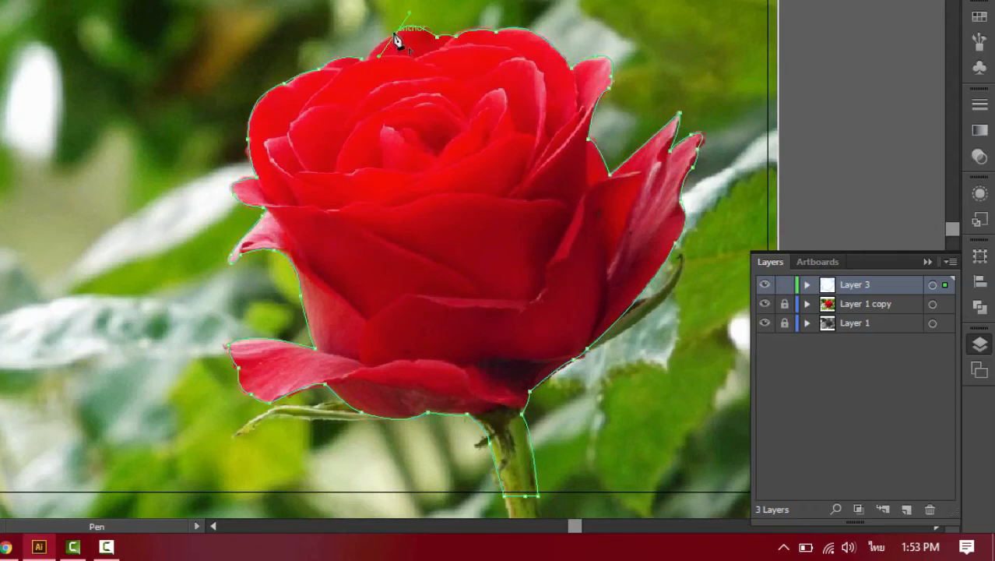
pyautogui.click(396, 36)
pyautogui.click(364, 63)
pyautogui.hotkey('ctrl', 'shift', 'a')
pyautogui.keyDown('ctrl'); pyautogui.click(360, 69); pyautogui.keyUp('ctrl')
# - Unlock Layer 1 copy, select its color photo together with the rose outline, make a clipping mask, and deselect the artwork
pyautogui.press('v')
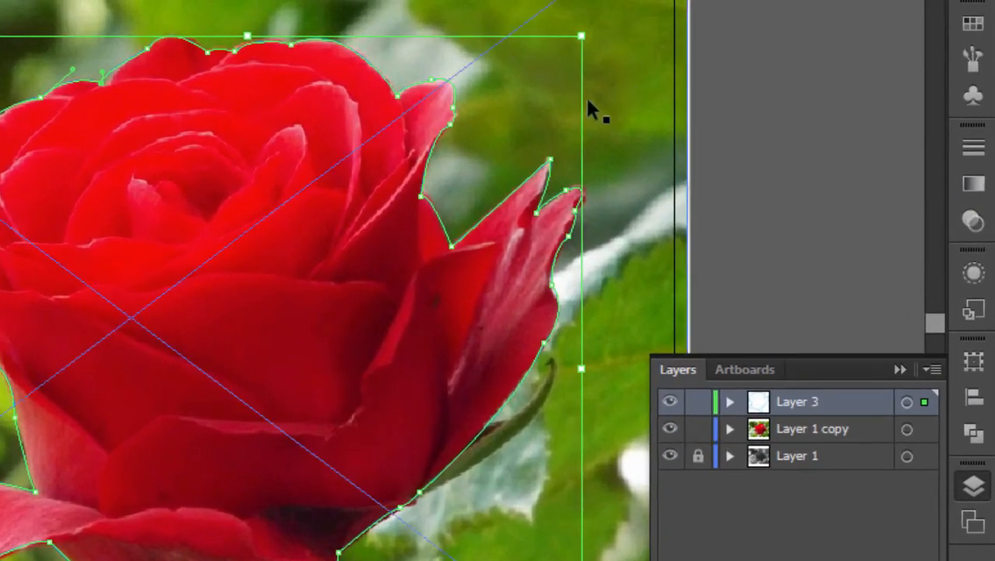
pyautogui.click(342, 46)
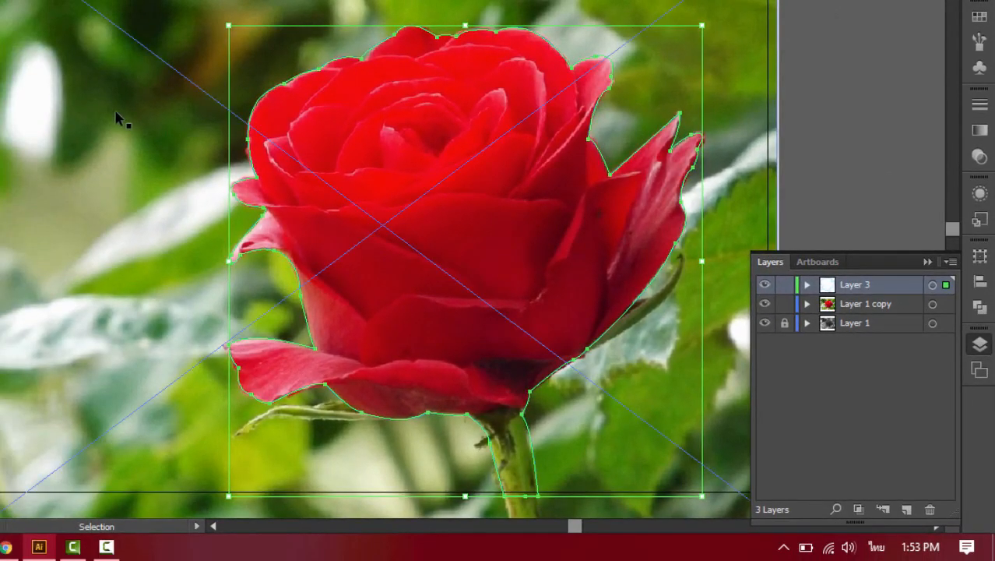
pyautogui.press('shift')
pyautogui.hotkey('ctrl', 'shift', 'b')
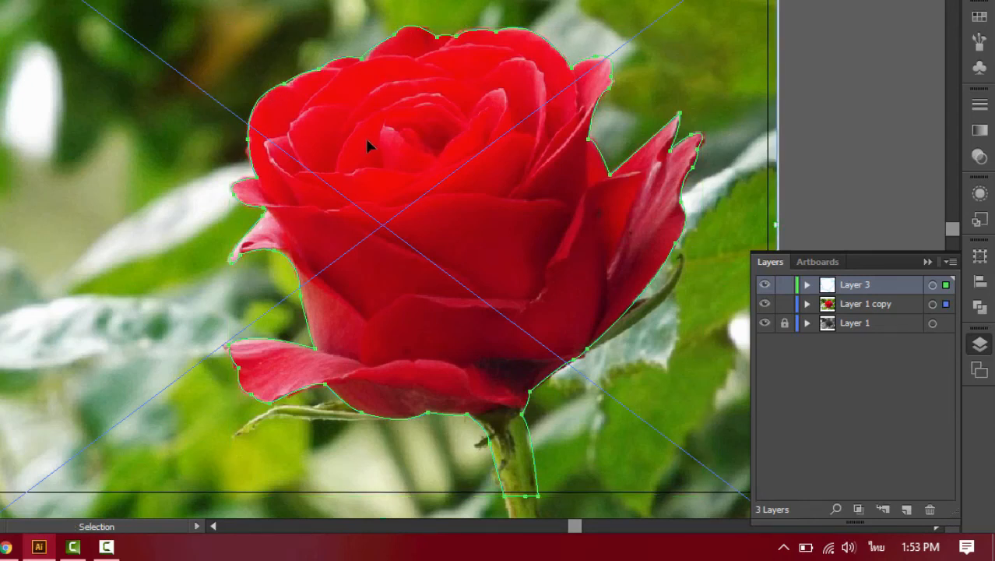
pyautogui.rightClick(330, 94)
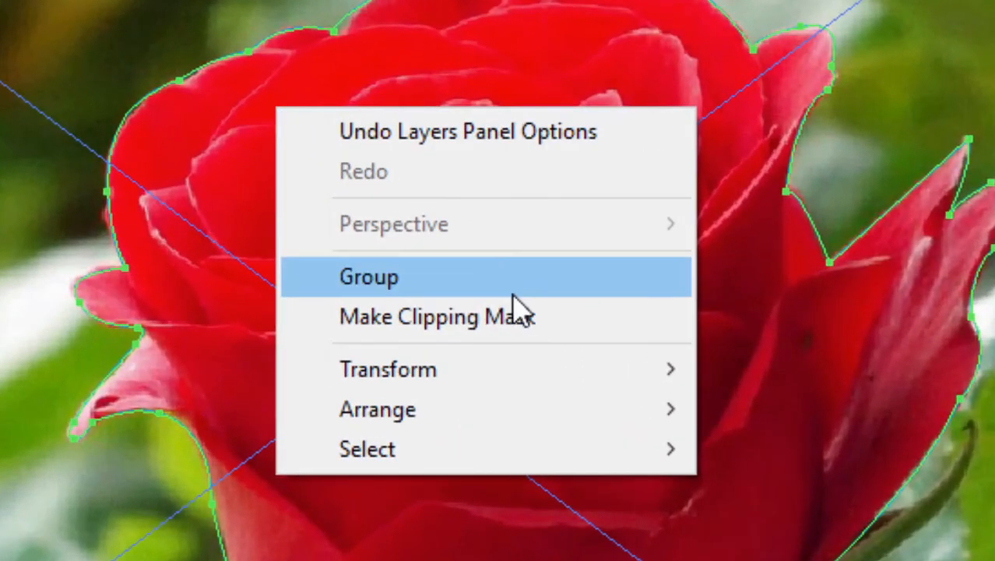
pyautogui.click(523, 319)
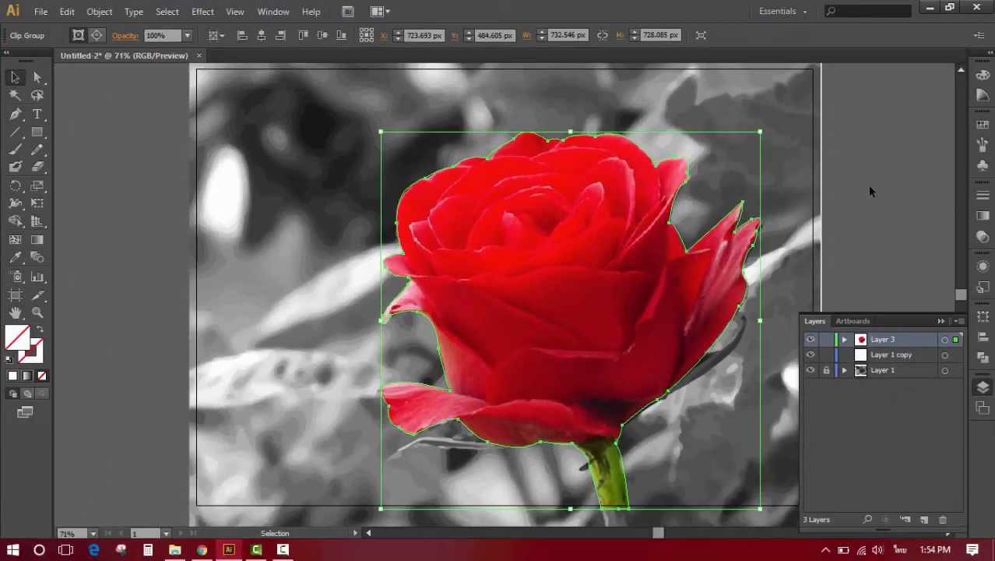
pyautogui.click(869, 191)
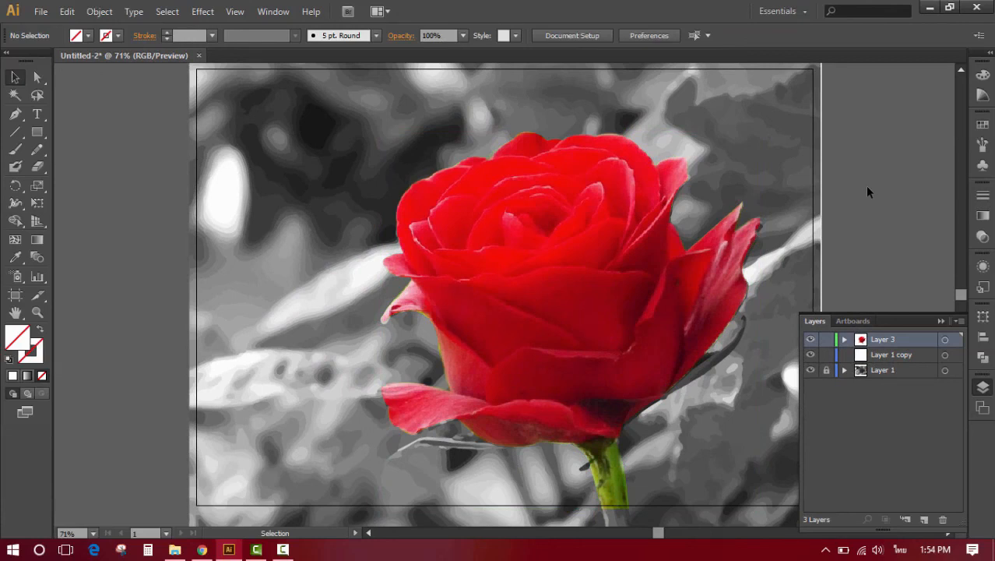
# - Delete the empty Layer 1 copy and make Layer 3 the active layer
pyautogui.click(883, 356)
pyautogui.click(943, 519)
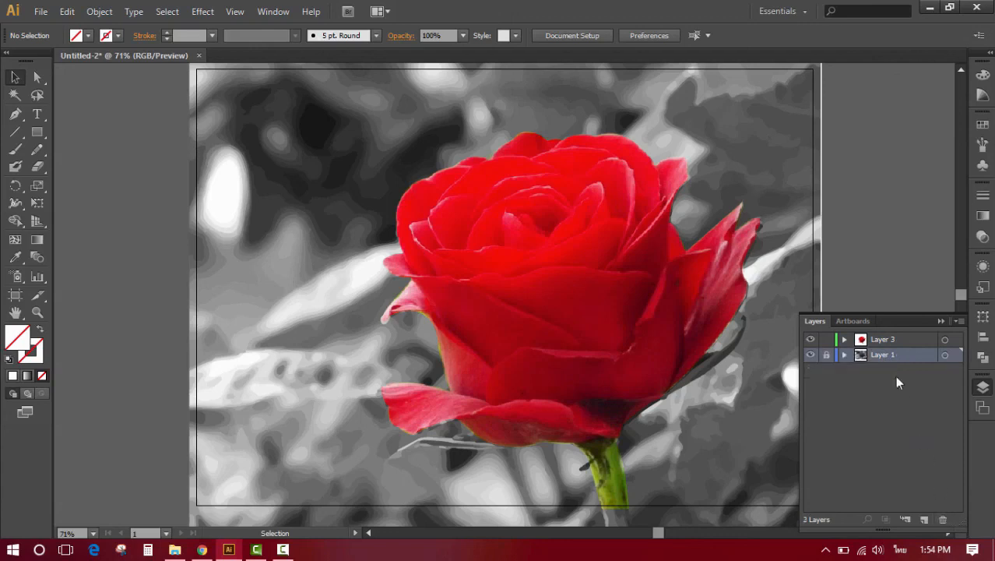
pyautogui.click(900, 342)
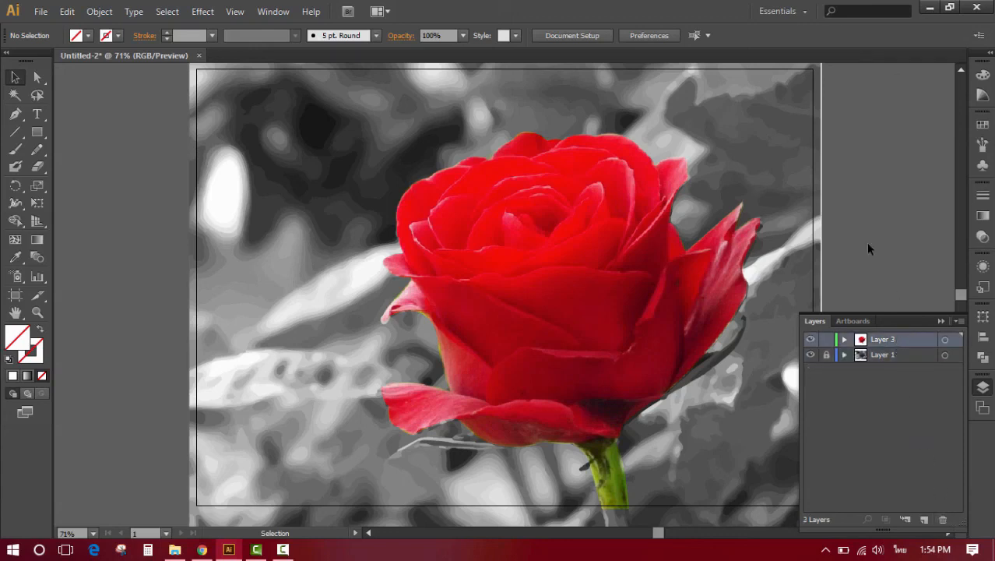